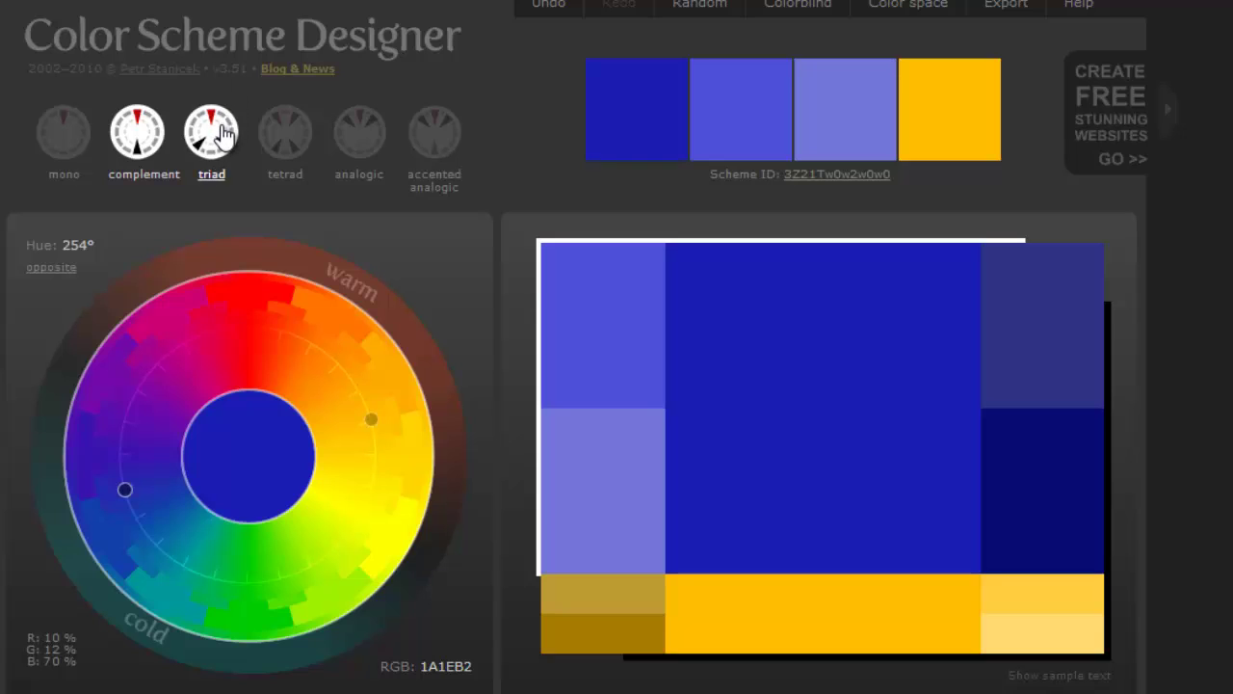
- Preview the triad, tetrad, analogic and accented analogic harmonies on the color wheel
click(210, 132)
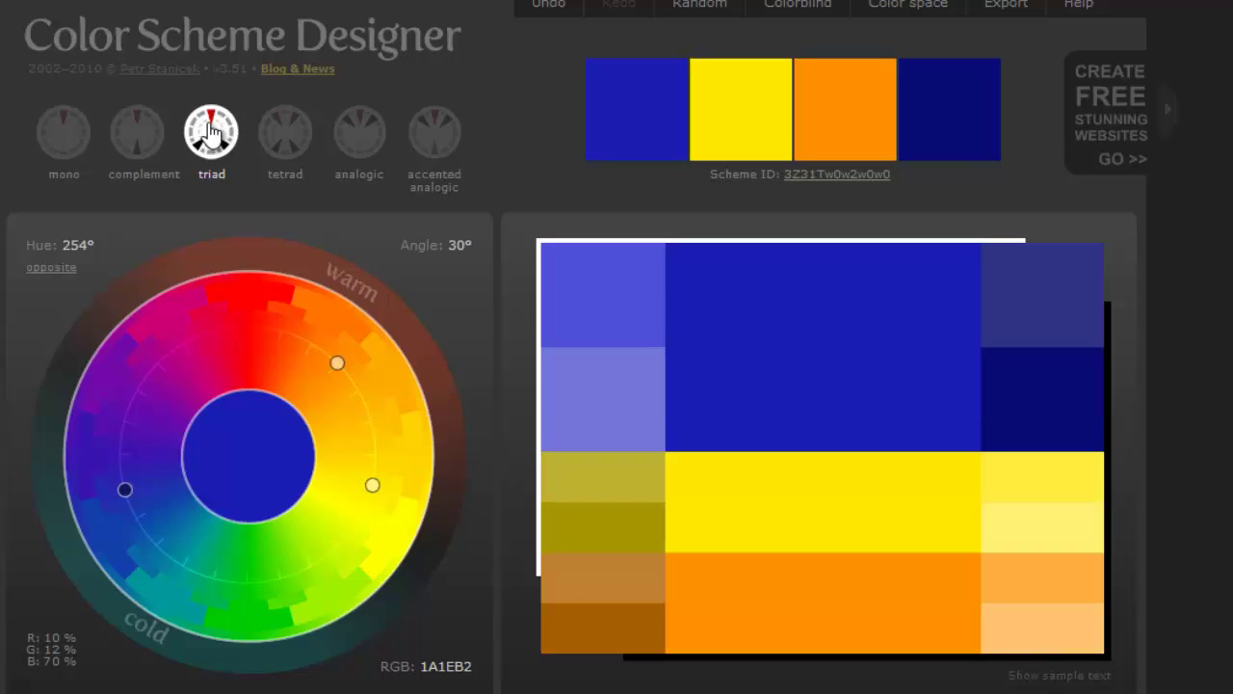
click(284, 131)
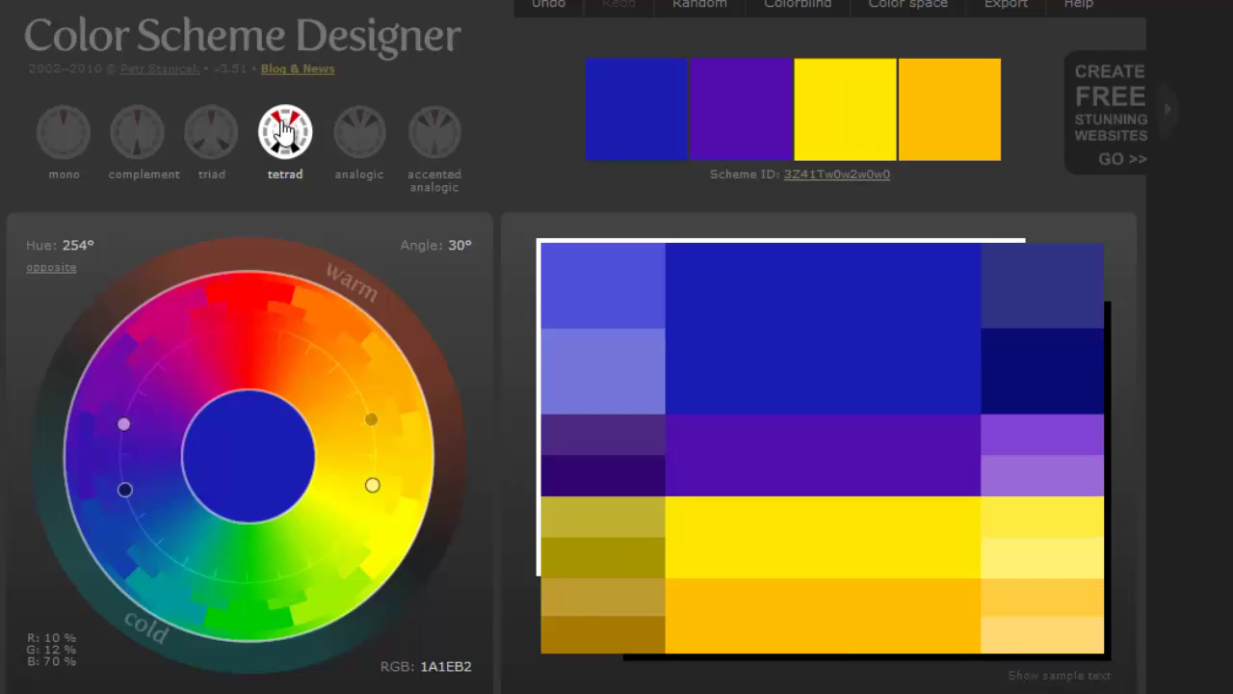
click(359, 133)
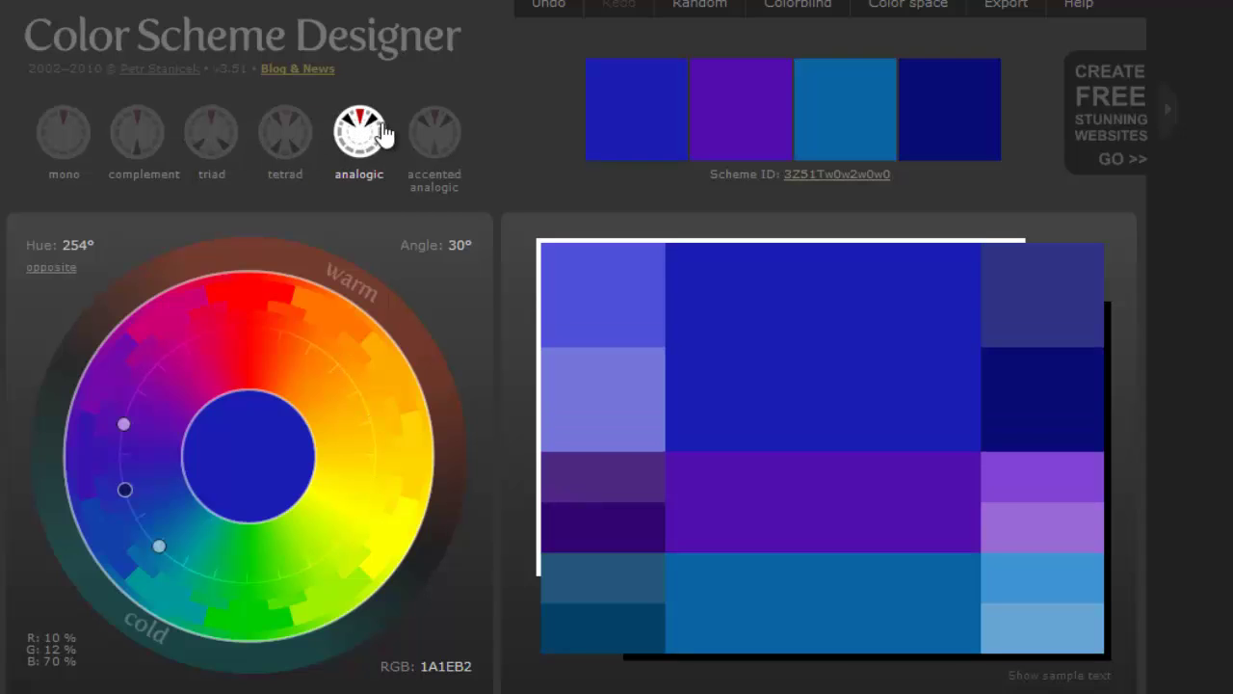
click(435, 132)
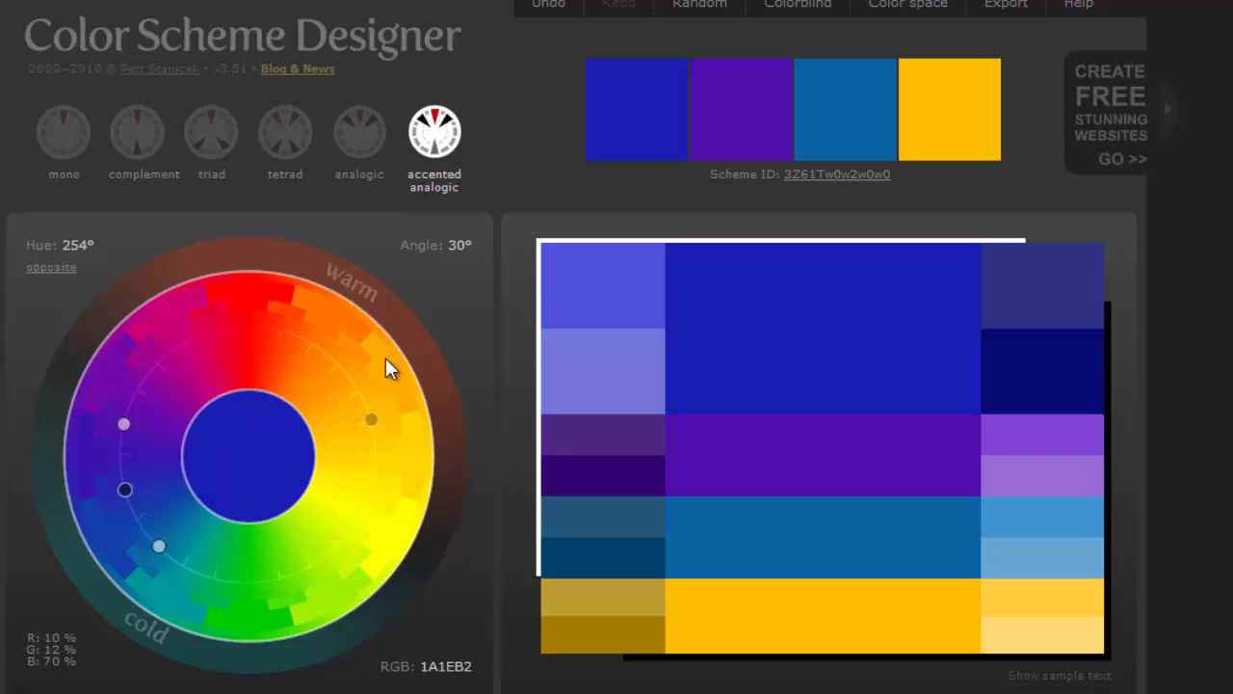
drag(376, 426, 376, 454)
- Switch to the tetrad scheme with a 48° angle and rotate the base hue to 252° blue
click(292, 166)
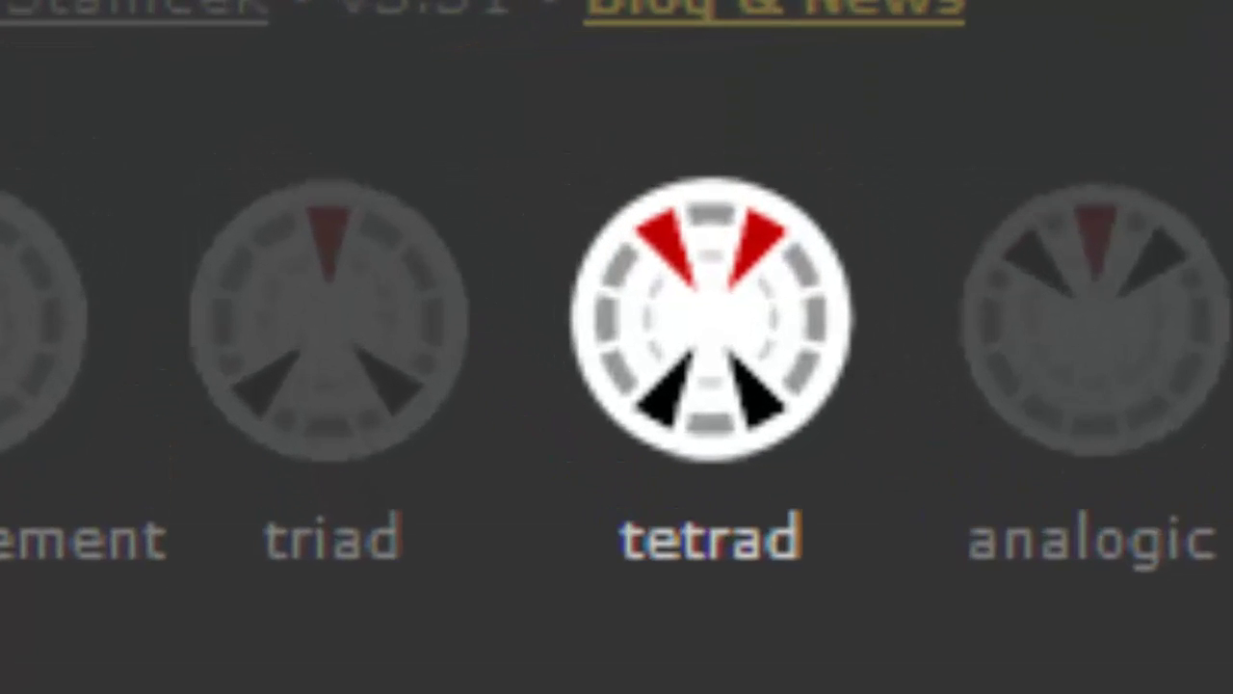
drag(539, 693, 522, 693)
drag(551, 503, 495, 550)
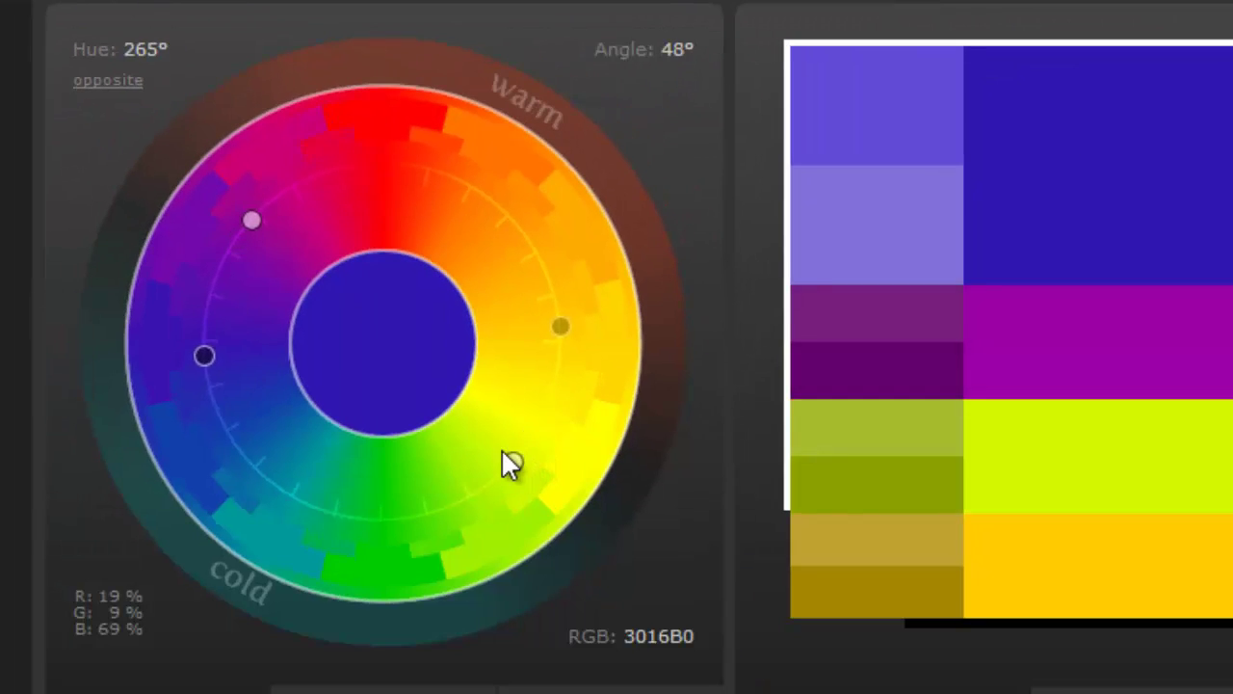
drag(475, 469, 260, 456)
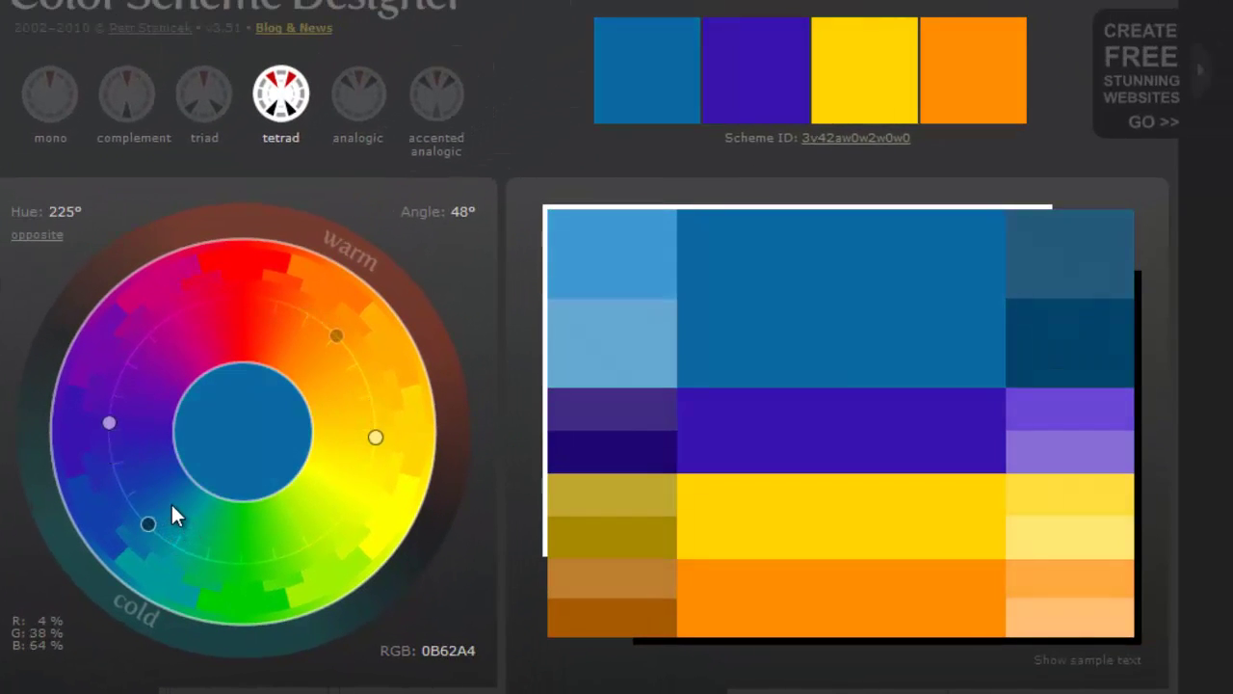
drag(170, 501, 143, 458)
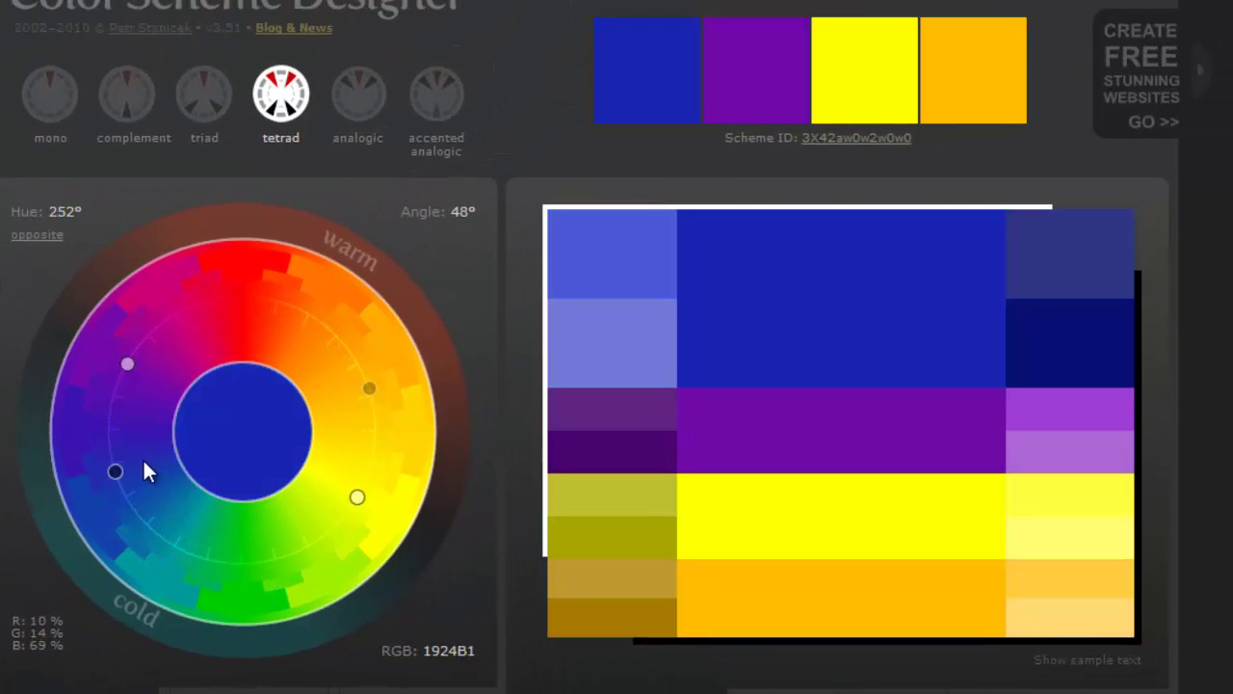
- Widen the tetrad angle to 73°, rotate the base hue to 12° orange-red, and narrow the angle to 31°
drag(132, 363, 186, 337)
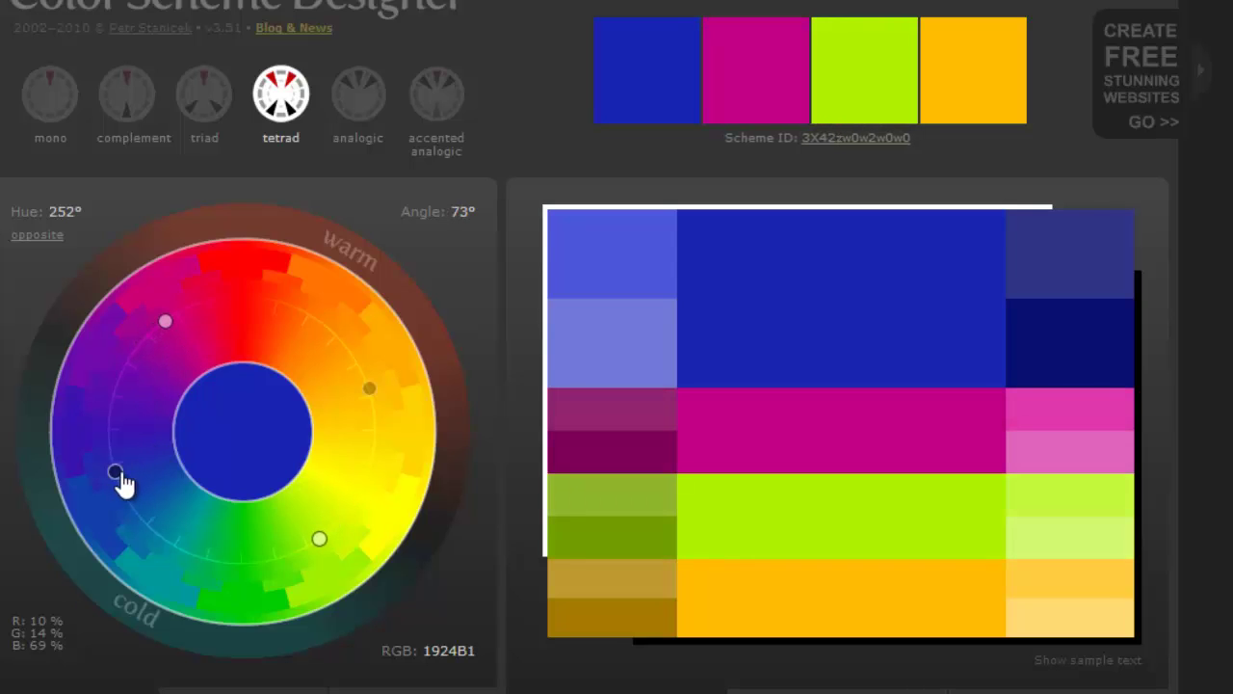
drag(119, 476, 316, 393)
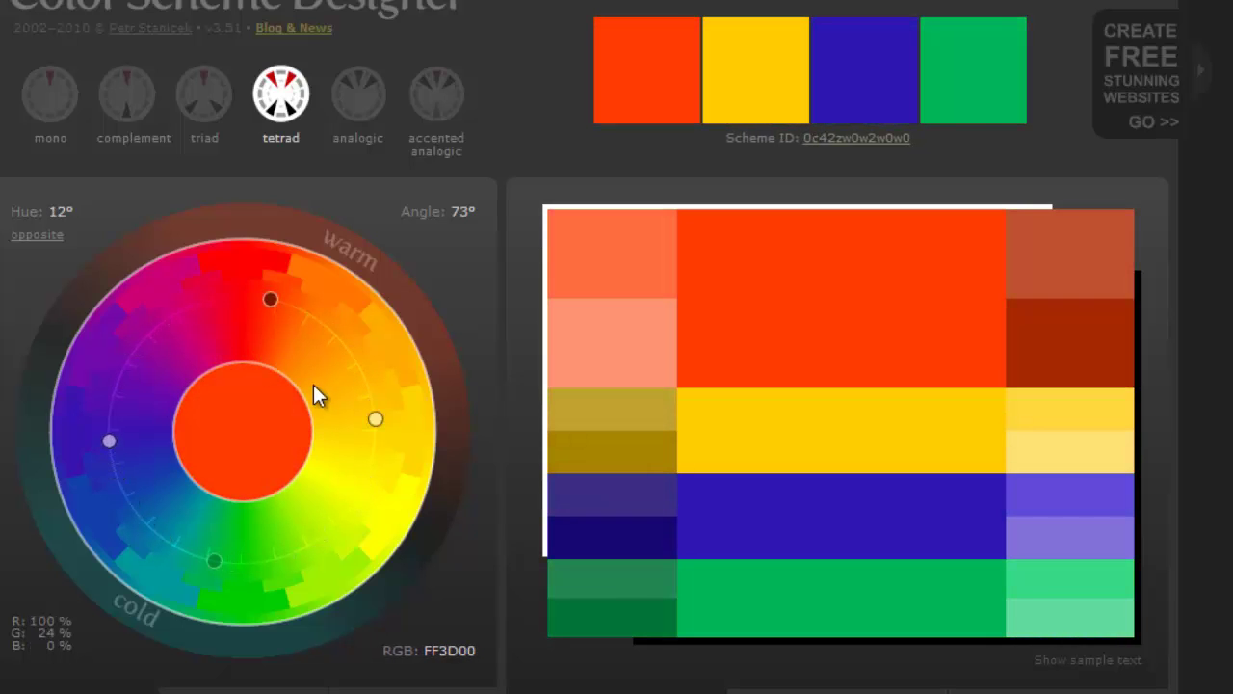
drag(373, 420, 329, 337)
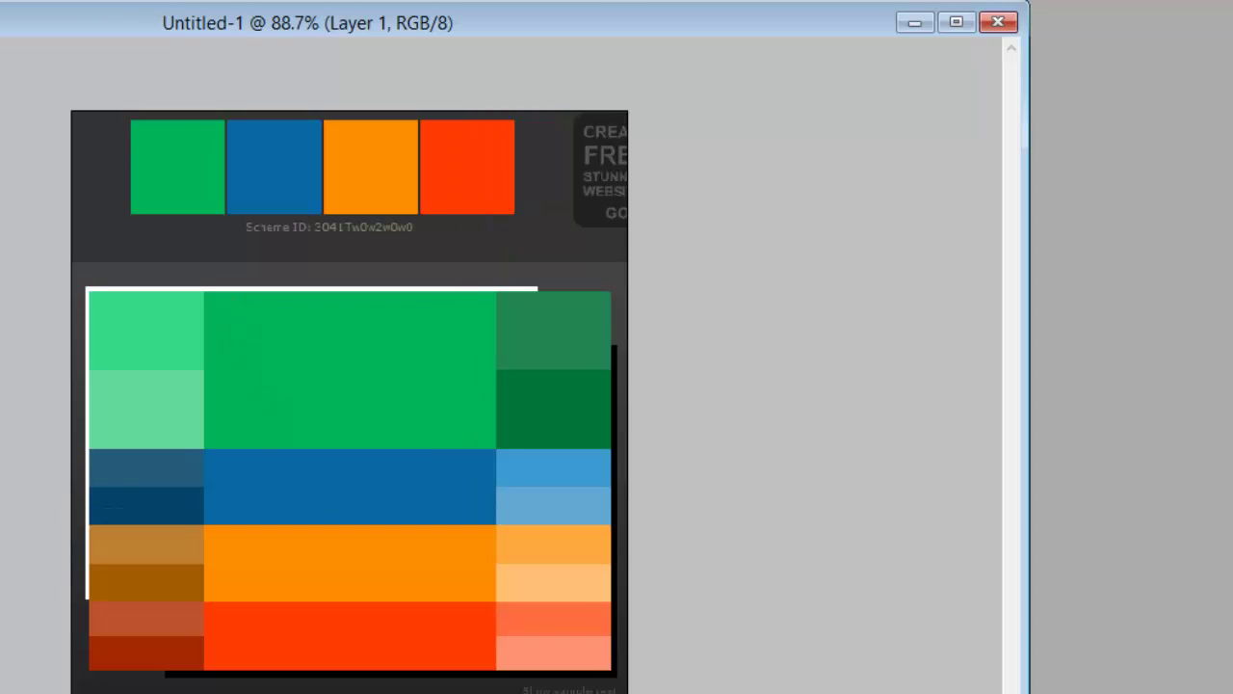
- Bring the color scheme teacher poster rubric document to the front in Photoshop and maximize it
key(ctrl+Tab)
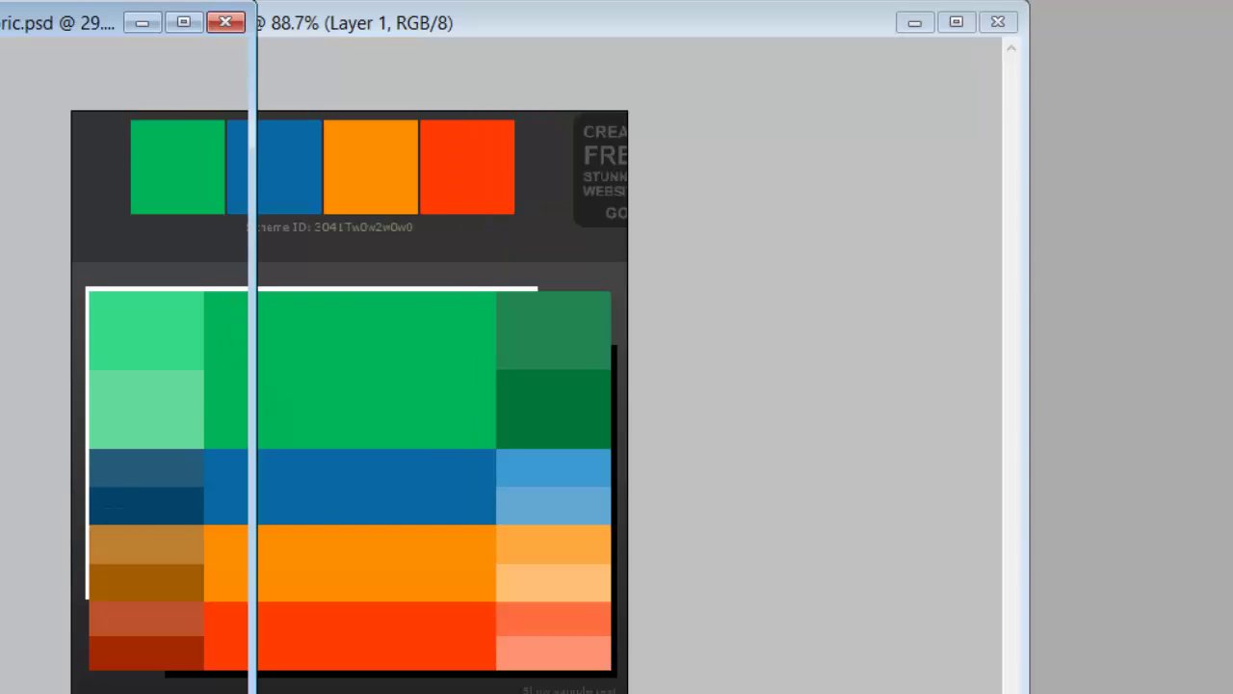
click(184, 23)
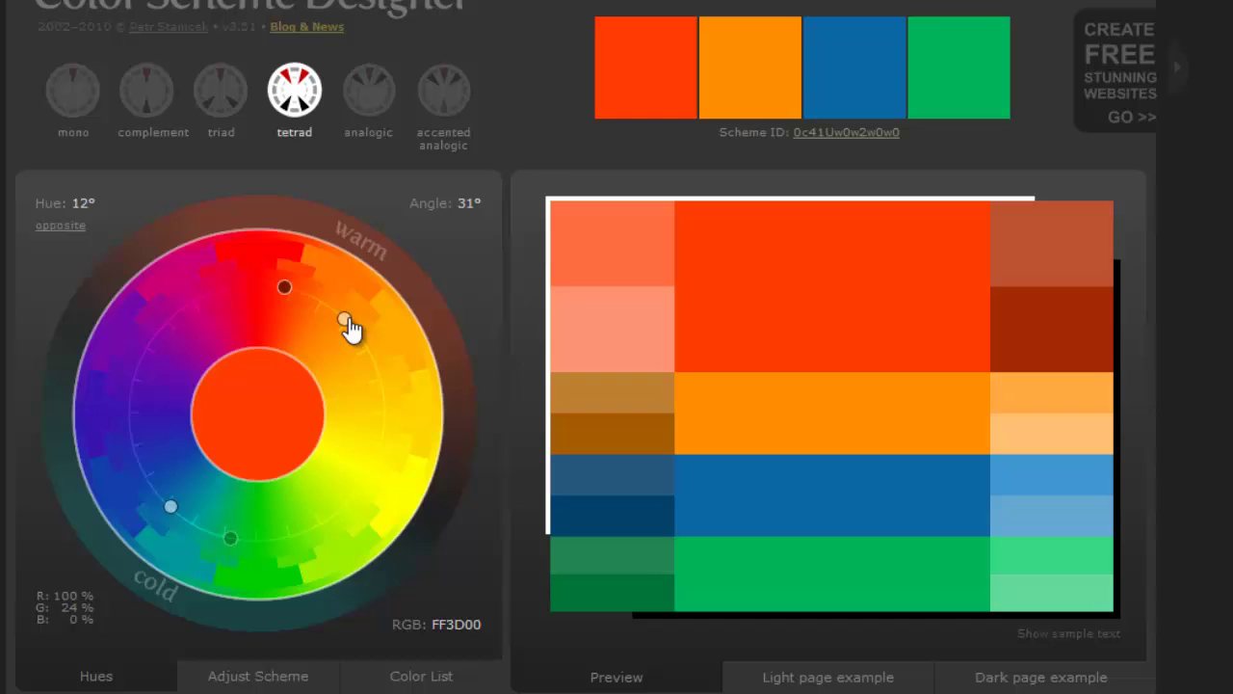
- Narrow the tetrad angle to 18° and rotate the base hue to 324° magenta
drag(350, 330, 310, 295)
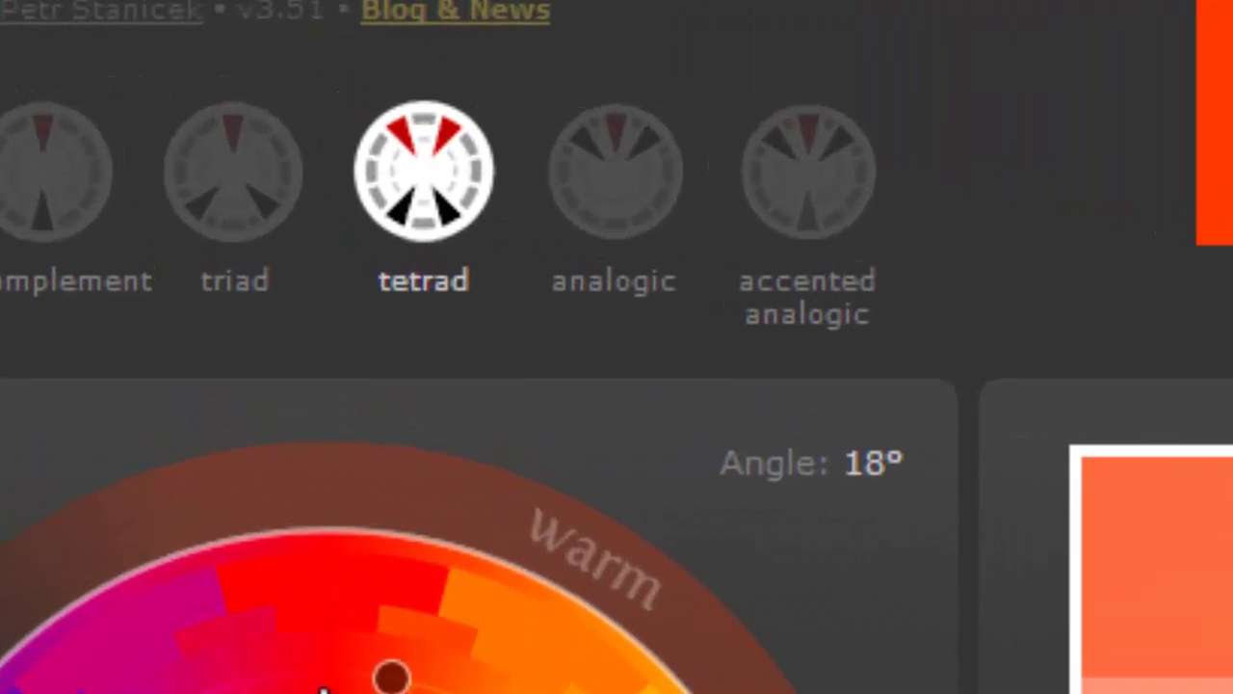
drag(325, 688, 149, 693)
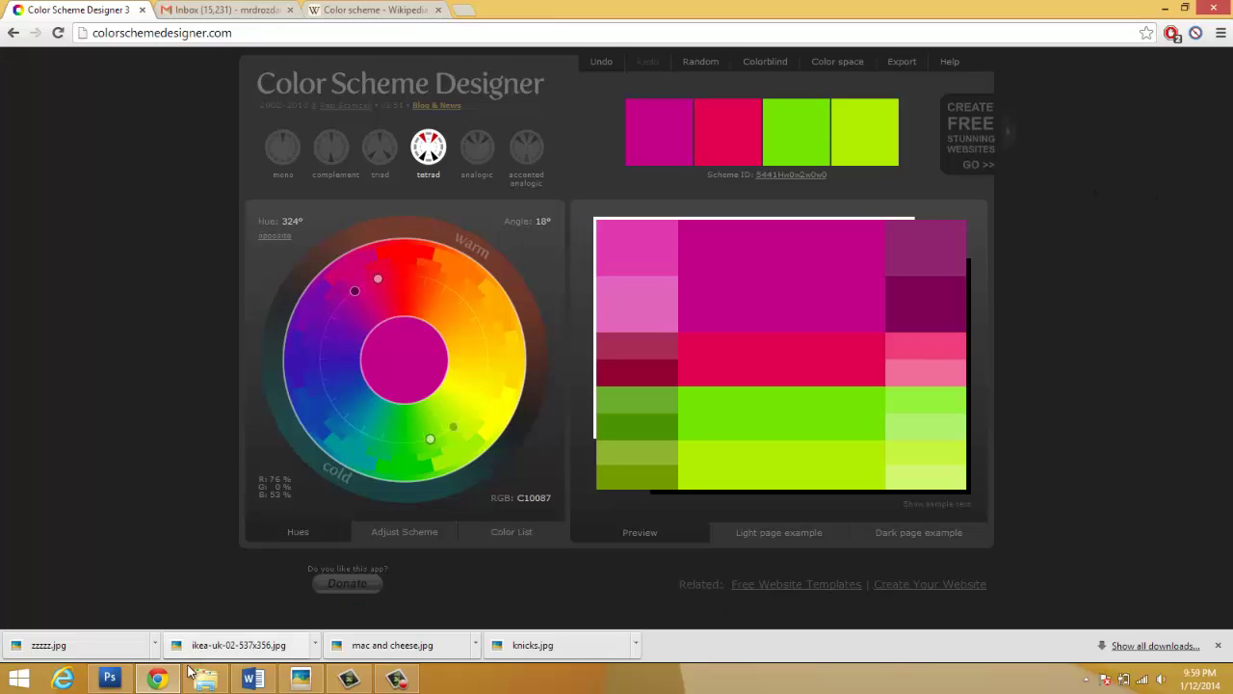
- Switch to Photoshop and paste the captured color scheme screenshot into a new 1600 × 900 pixel document
click(109, 678)
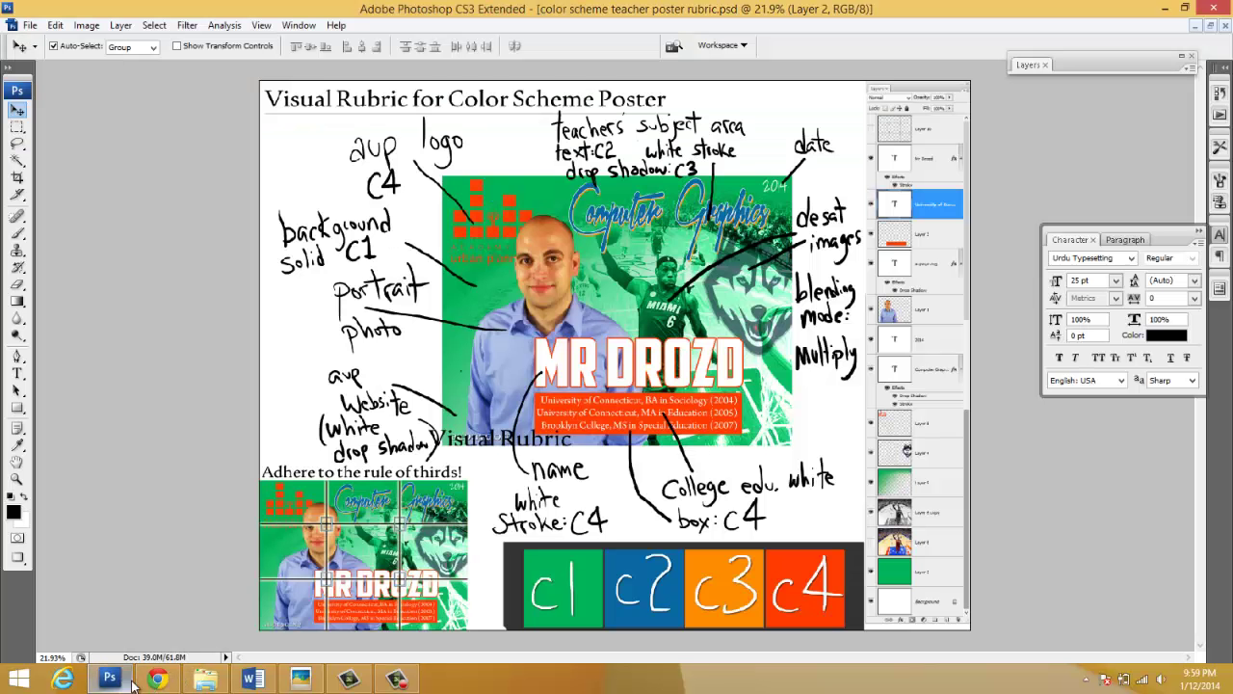
click(31, 25)
click(27, 39)
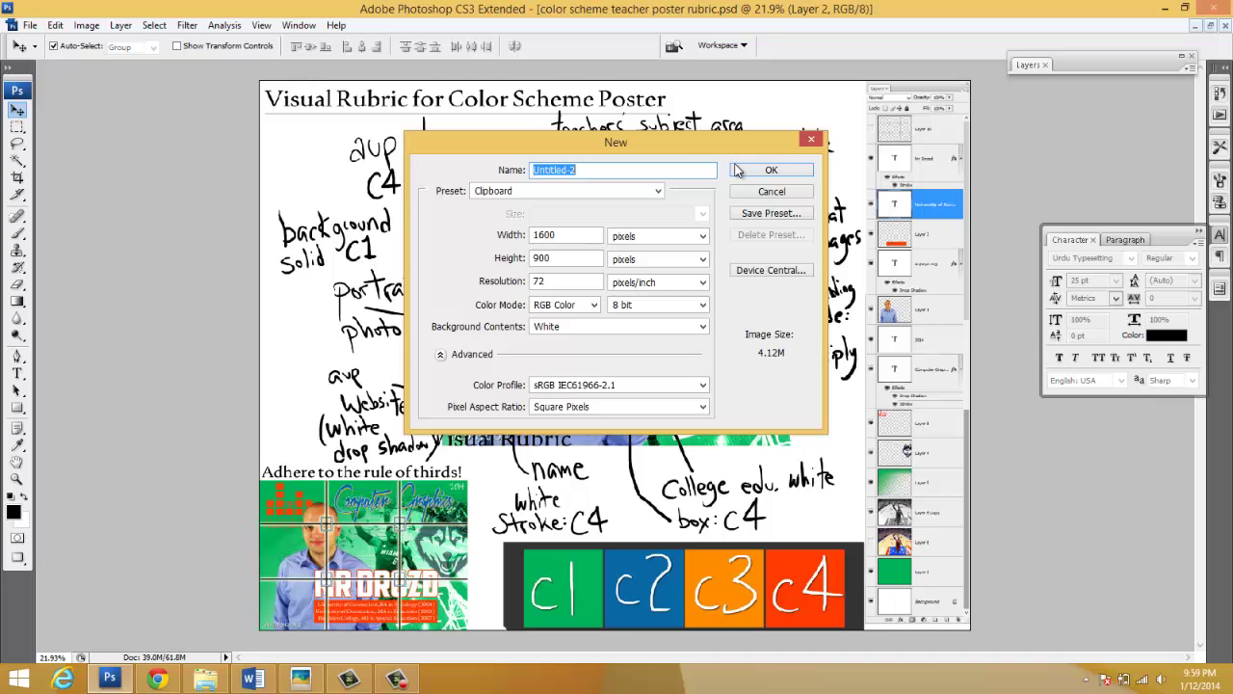
click(737, 170)
key(ctrl+v)
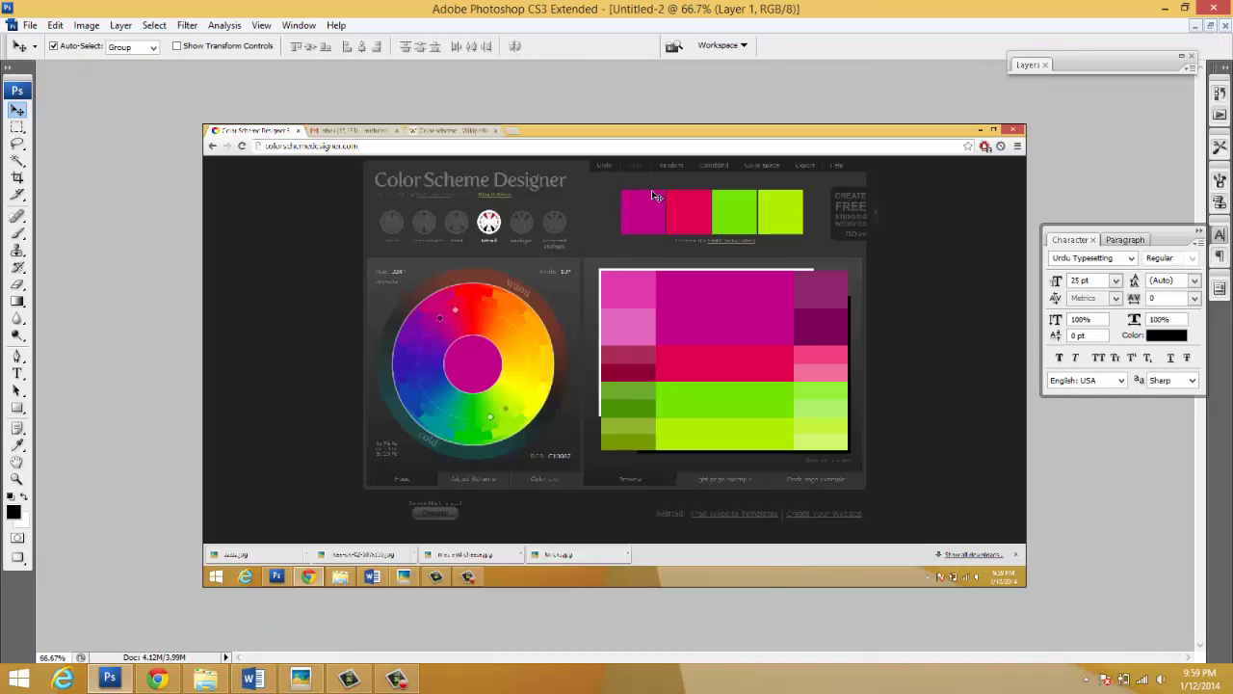
- Crop the pasted screenshot to the four scheme swatches and the color preview block
key(c)
drag(592, 183, 857, 459)
key(Return)
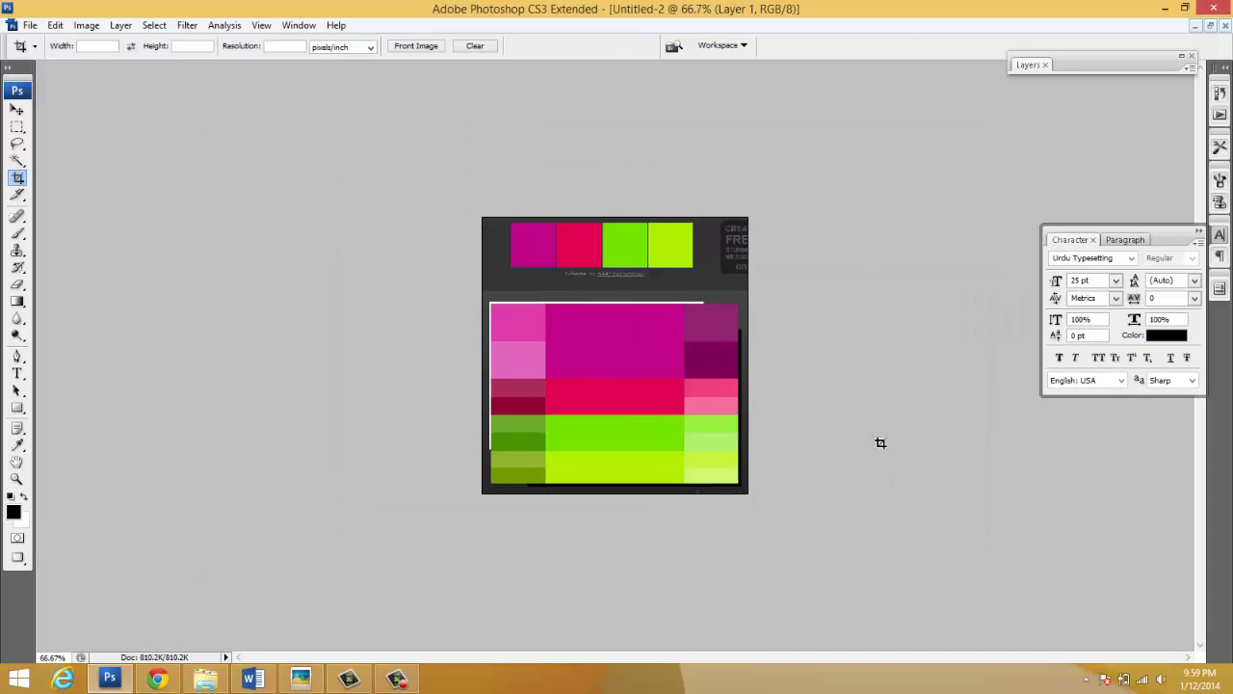
- Save the cropped palette to the Desktop as a JPEG named with the surname followed by "color scheme 1"
click(30, 25)
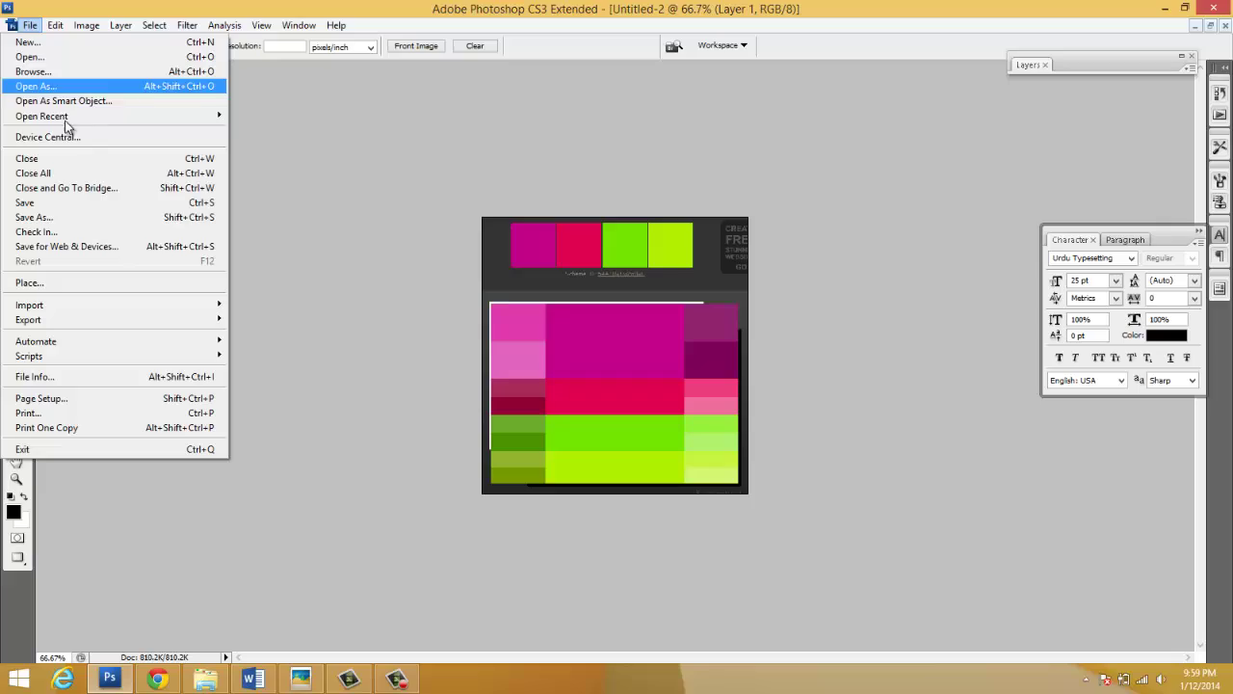
click(75, 217)
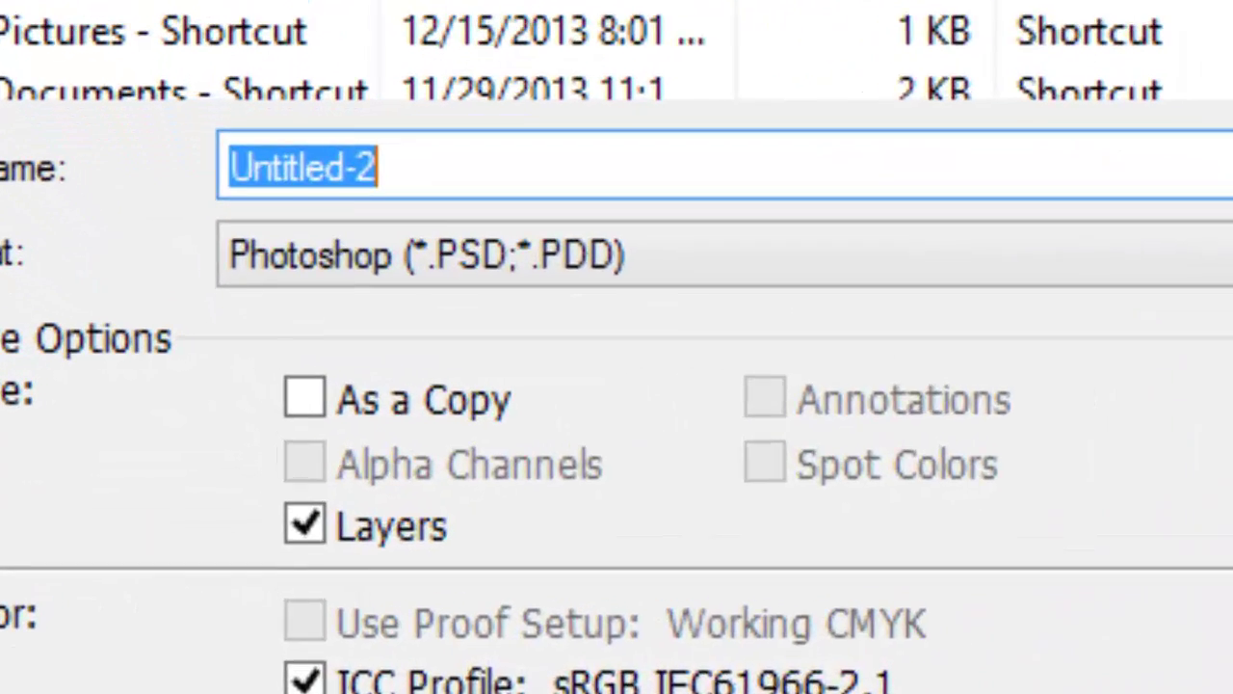
text(droz)
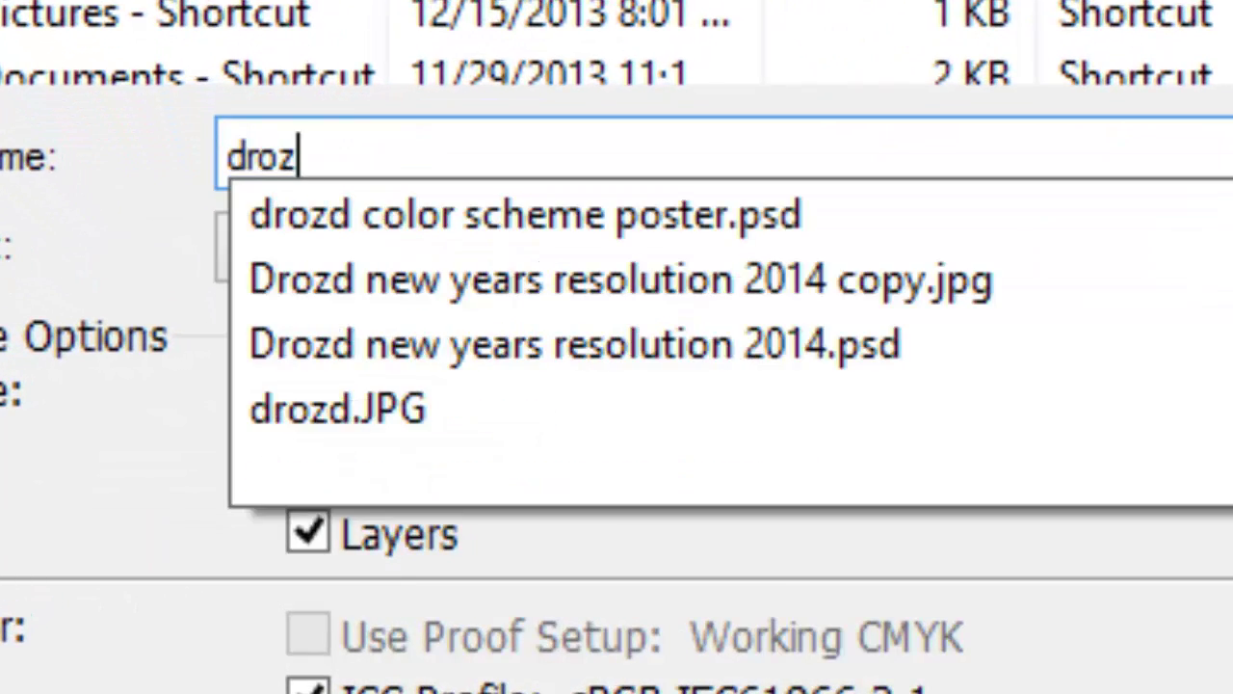
text(d color scheme 1)
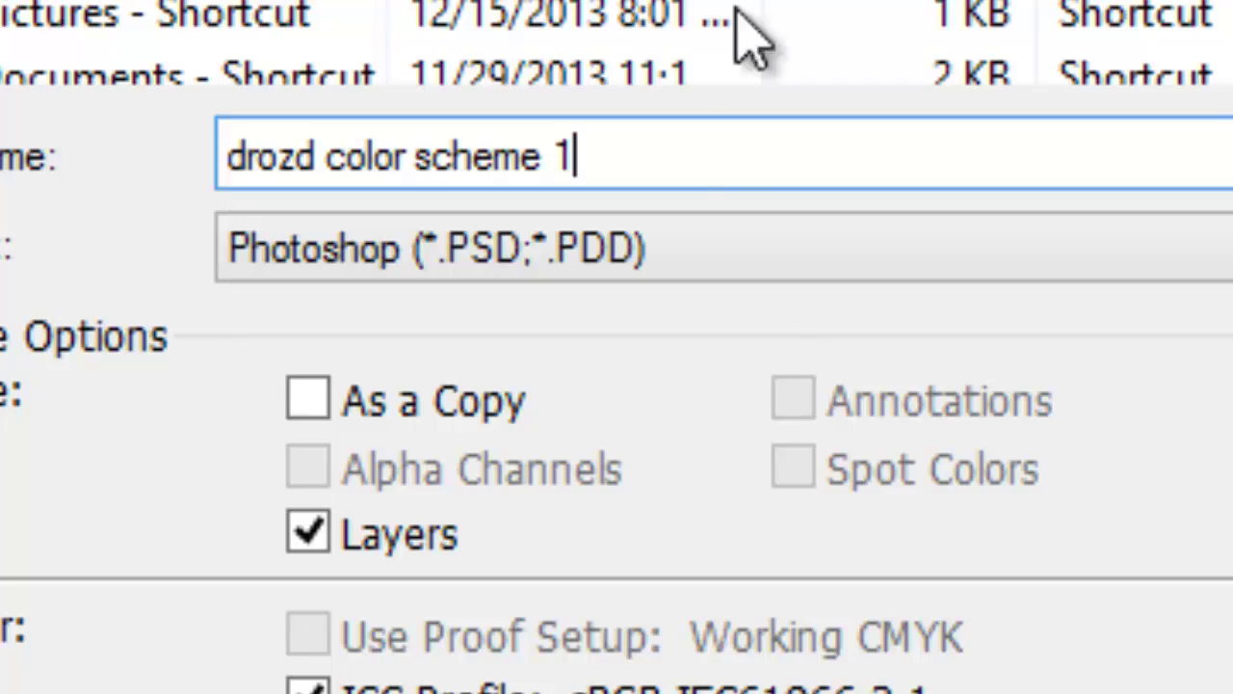
click(770, 265)
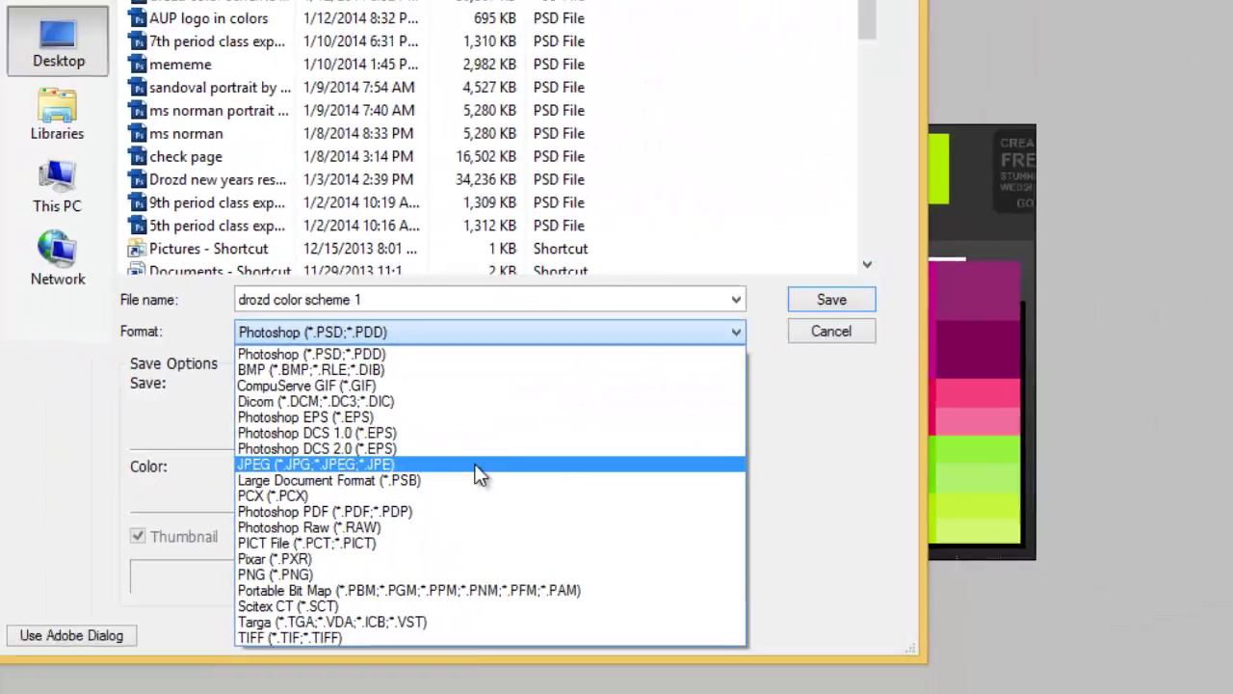
click(896, 620)
click(612, 333)
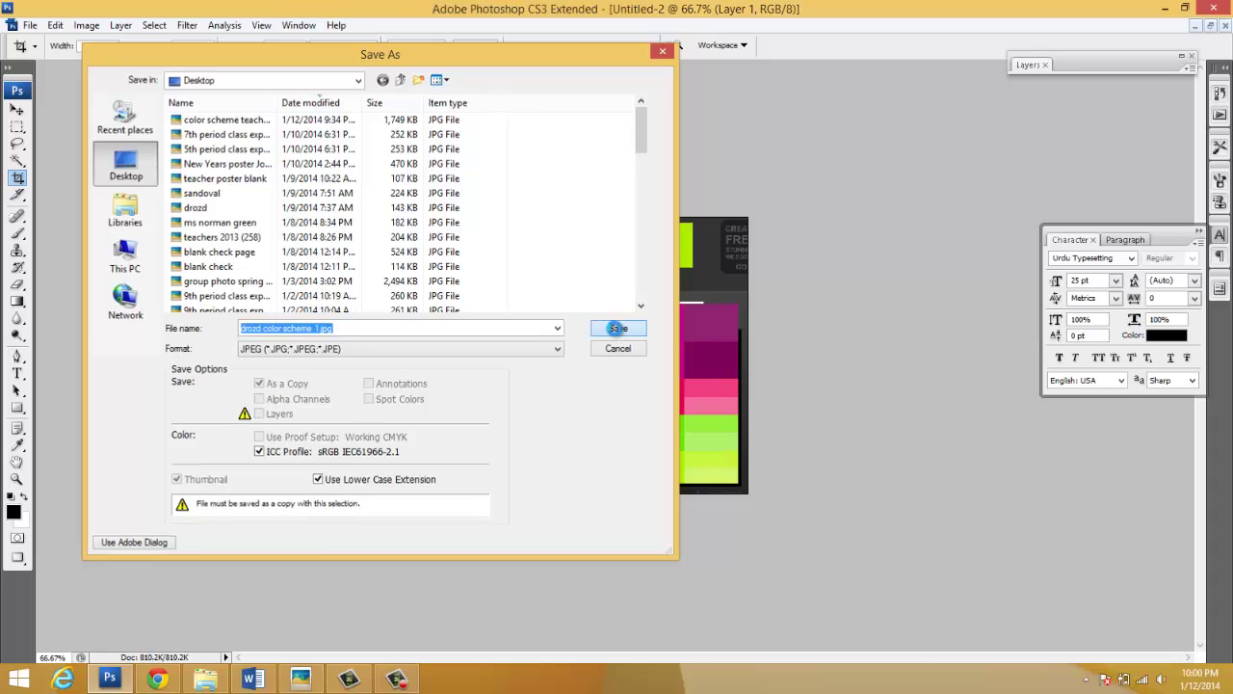
click(706, 181)
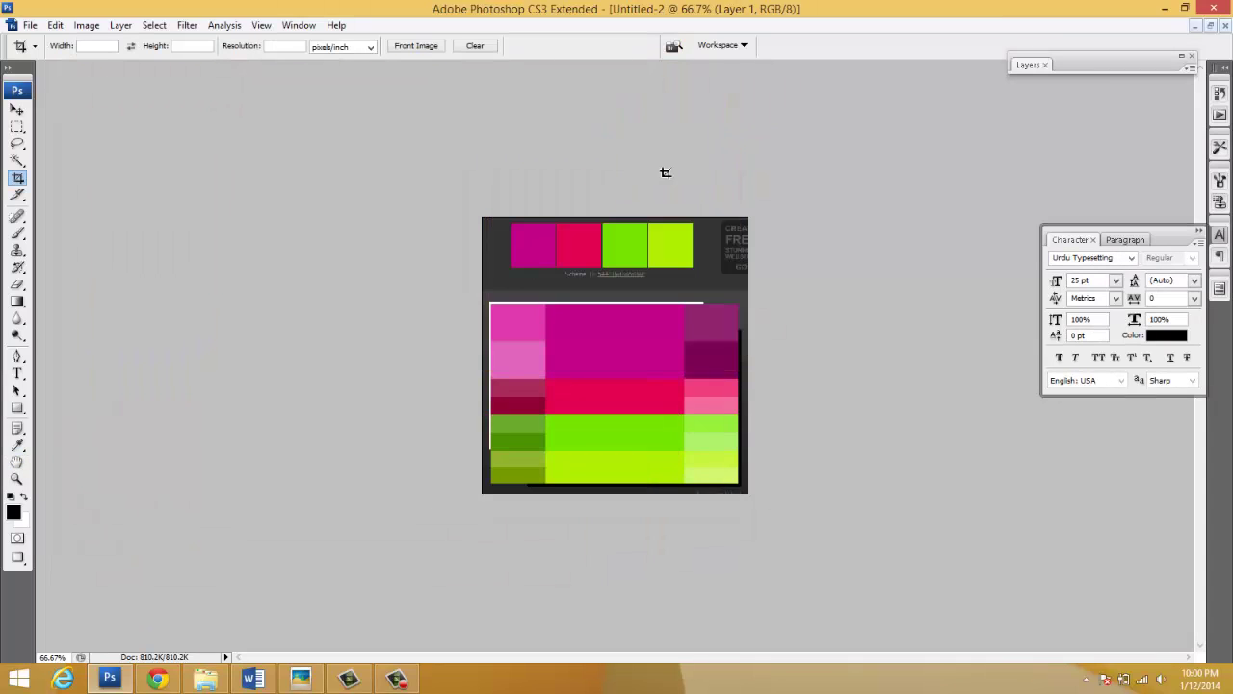
- Float the cropped palette in its own smaller window, moved aside to reveal the poster rubric
click(1211, 26)
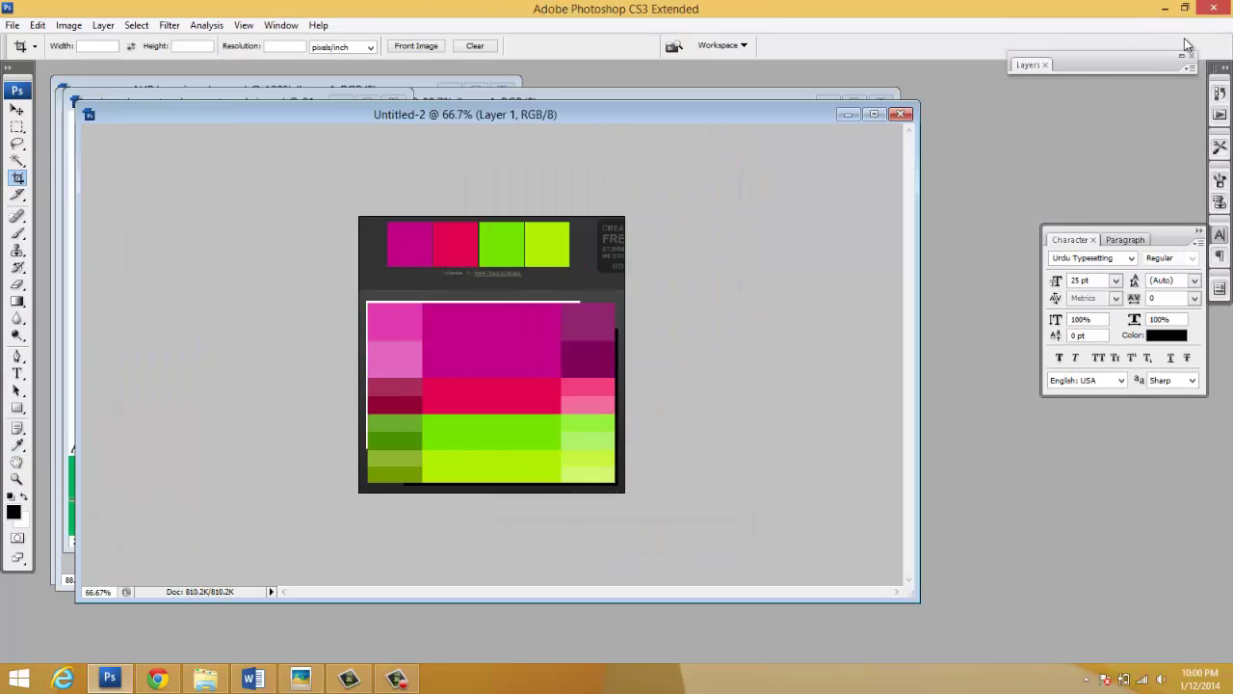
drag(754, 119, 943, 114)
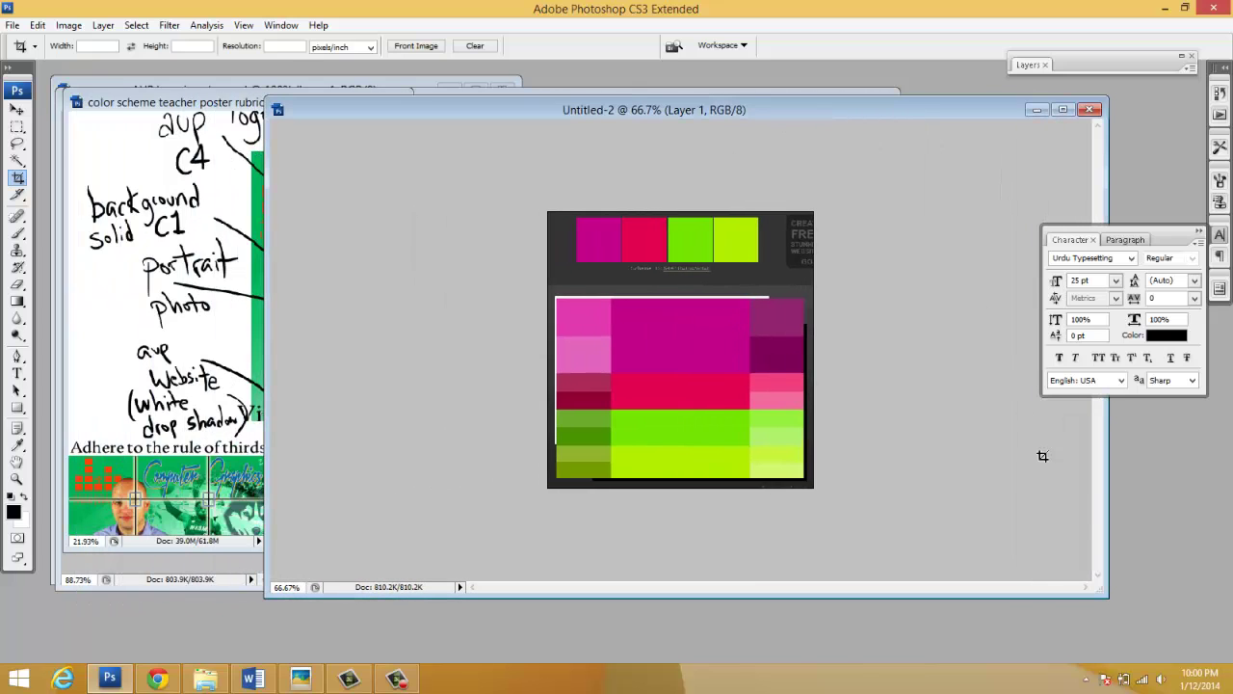
drag(1107, 596, 789, 568)
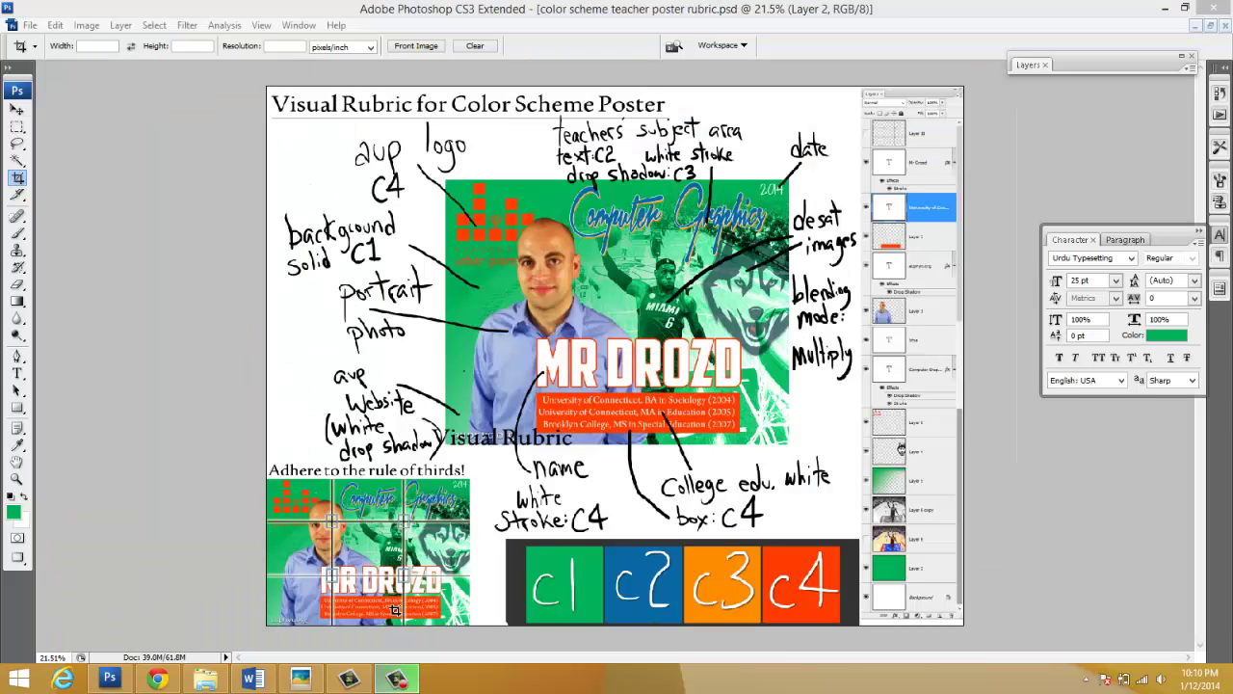
- Switch to Color Scheme Designer in Chrome and compare the triad, complement and tetrad versions of the green scheme
click(157, 679)
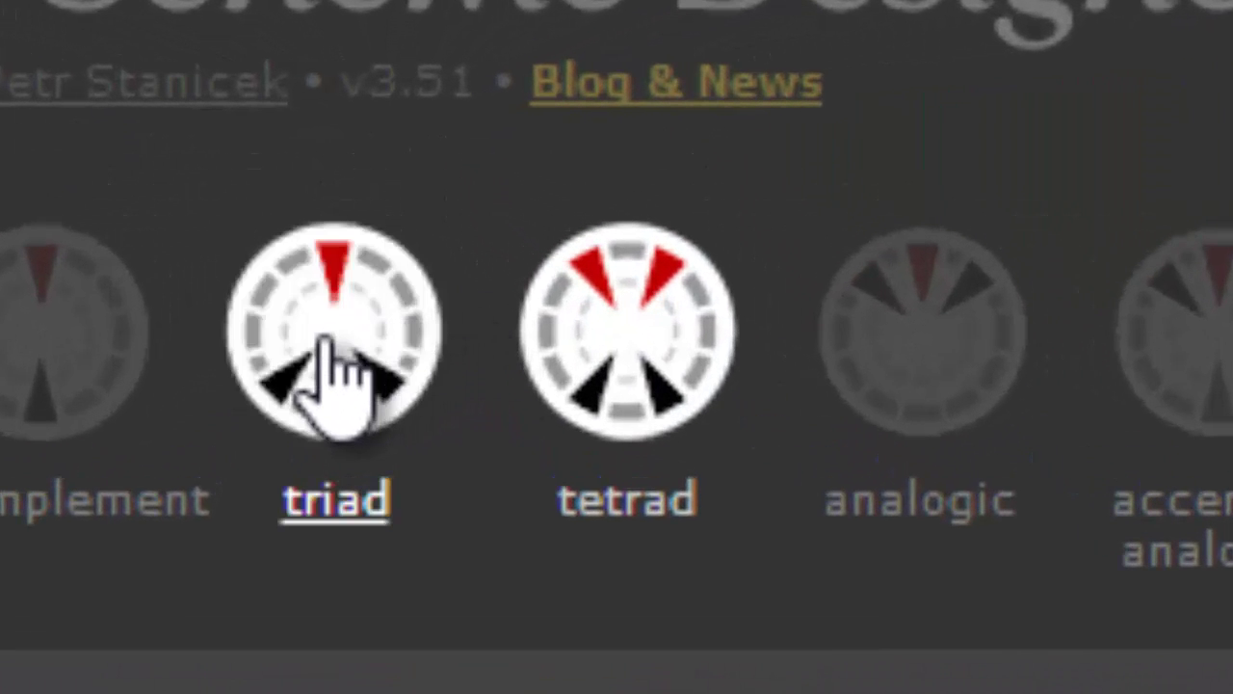
click(332, 361)
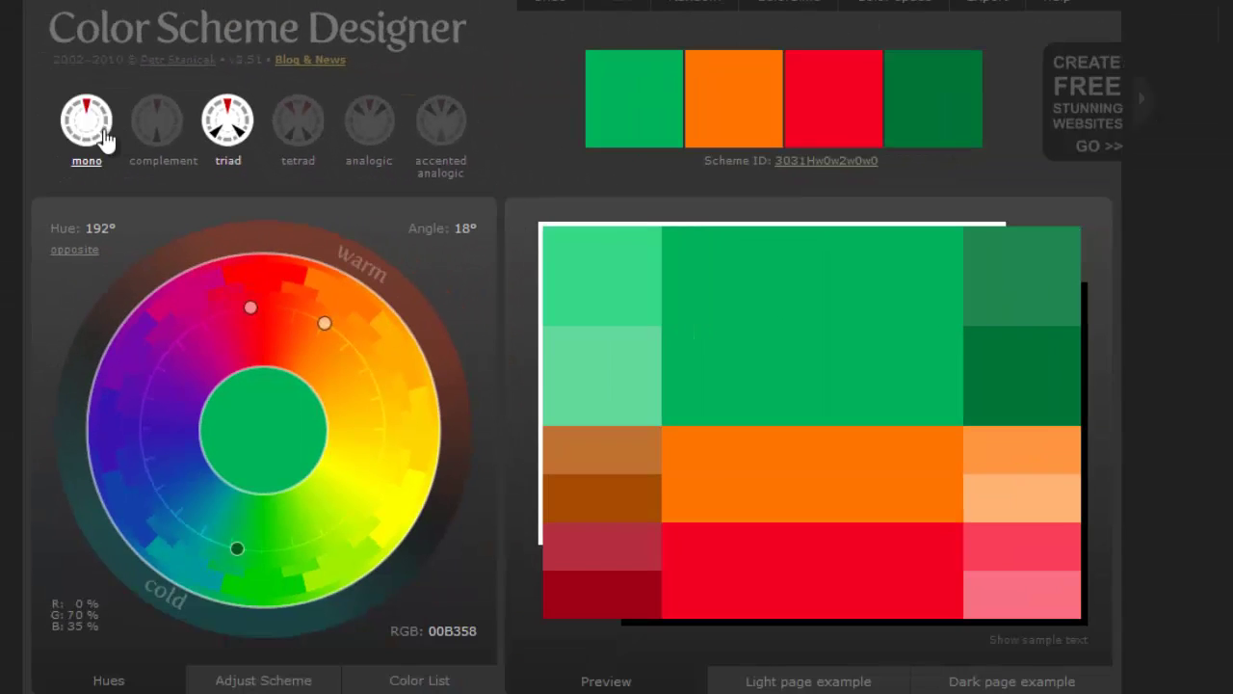
click(158, 131)
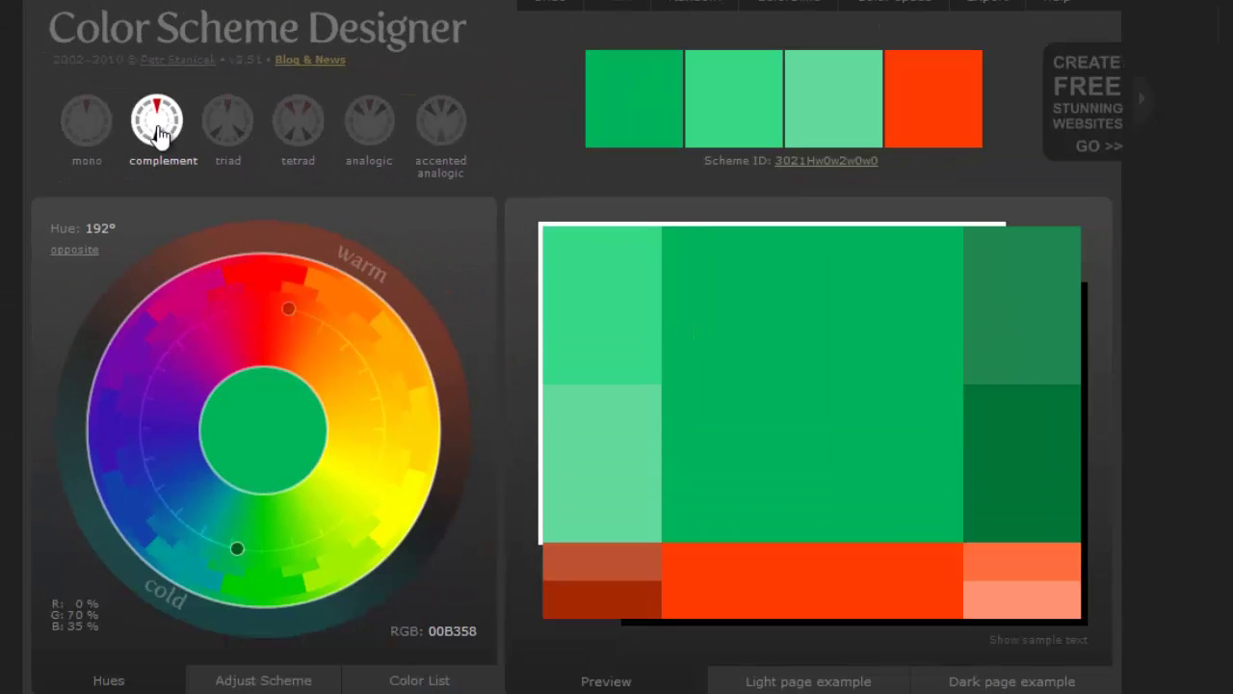
click(298, 120)
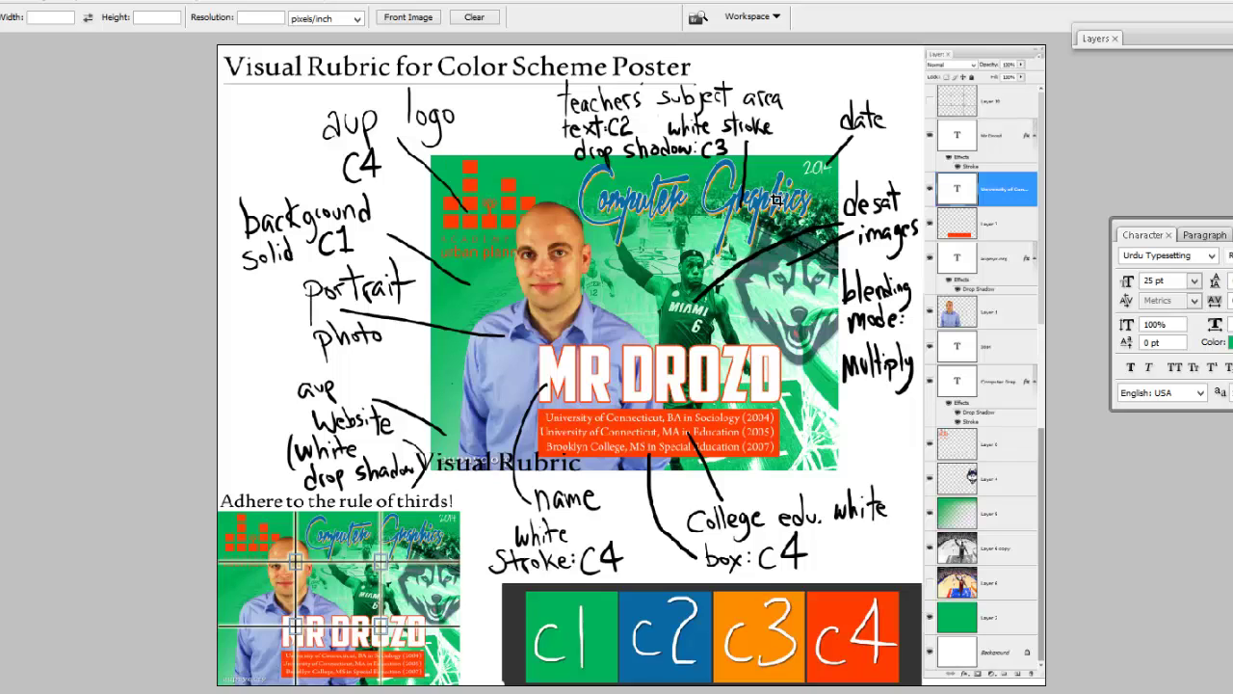
- Examine the sample poster and its C1 to C4 color annotations in the visual rubric
scroll(674, 356, up, 5)
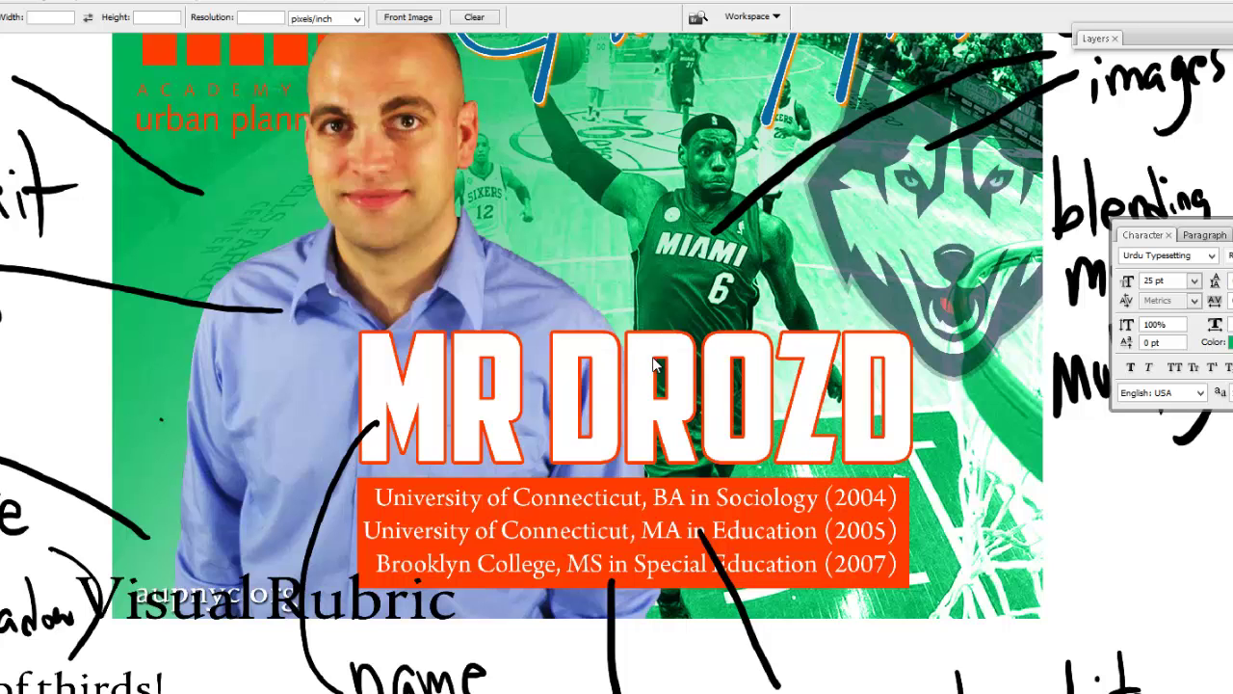
scroll(653, 349, down, 3)
scroll(651, 347, down, 2)
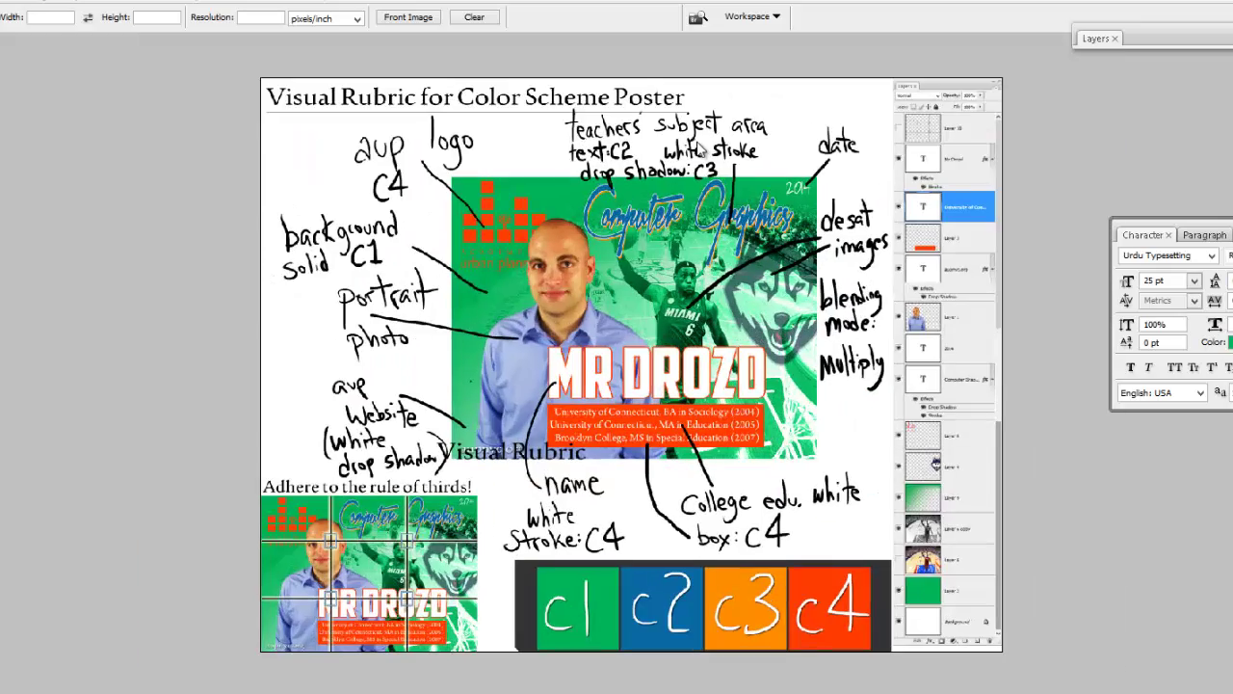
- Read the rubric's notes on the subject title, date, desaturated Multiply images, portrait photo and website text
scroll(693, 149, up, 3)
drag(689, 158, 555, 381)
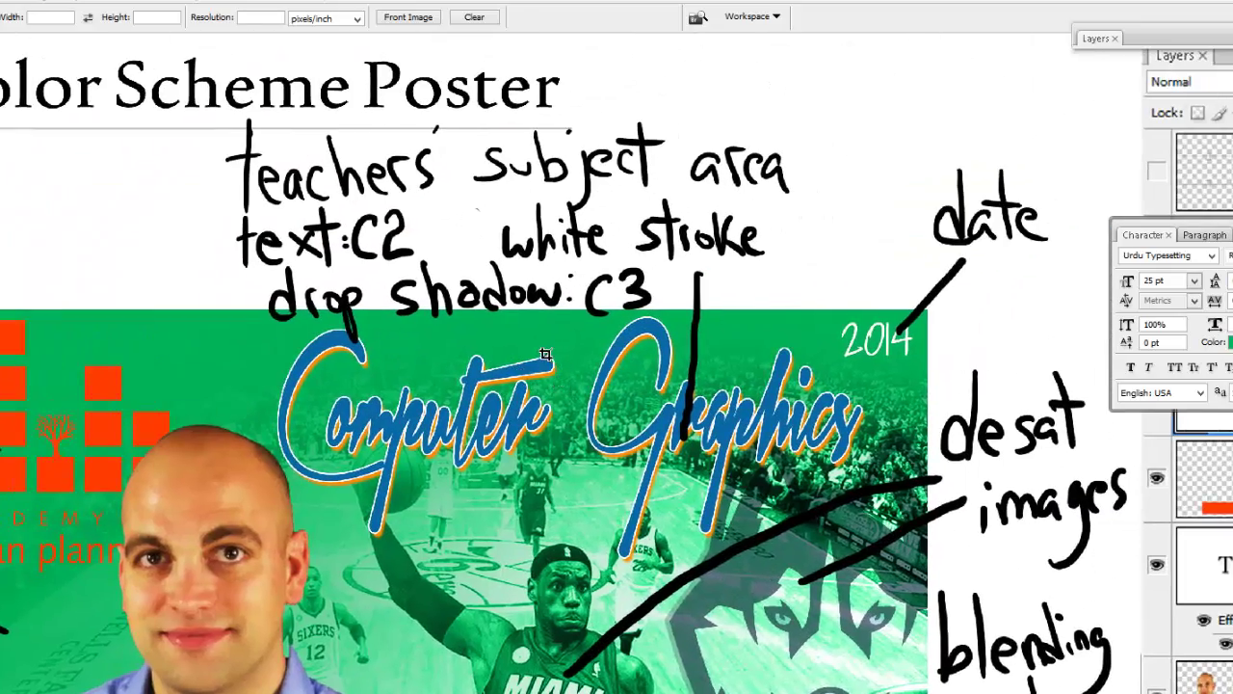
scroll(545, 359, up, 2)
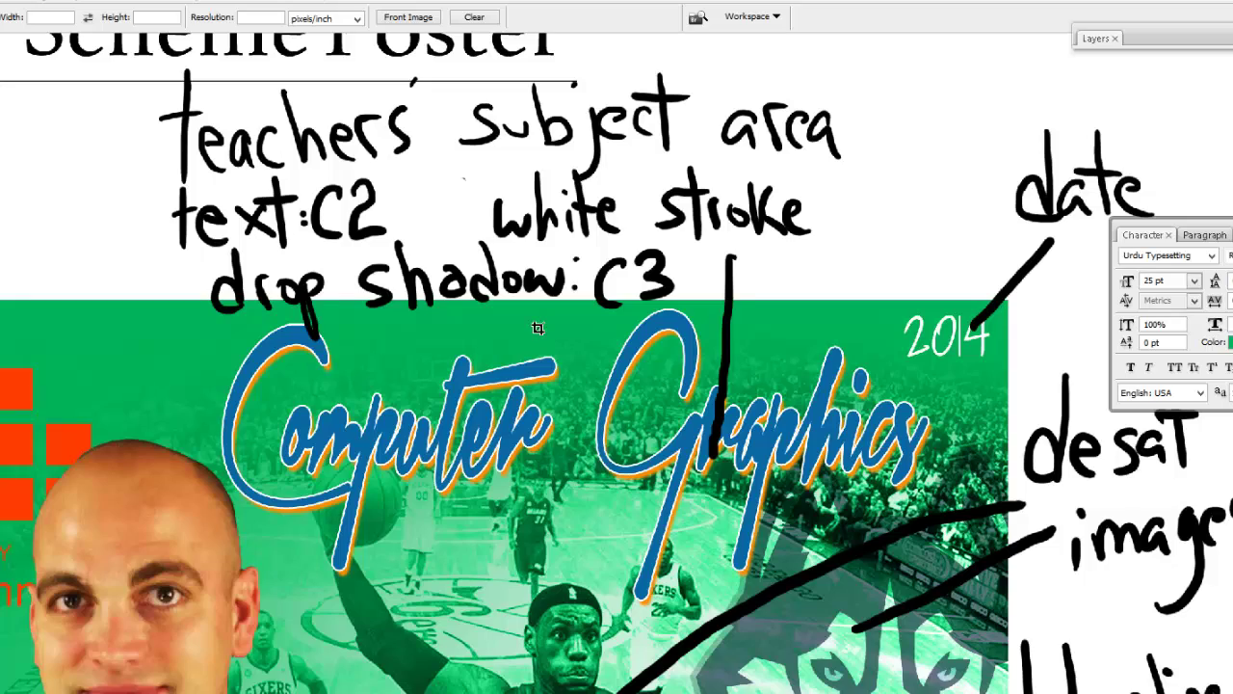
scroll(538, 328, down, 3)
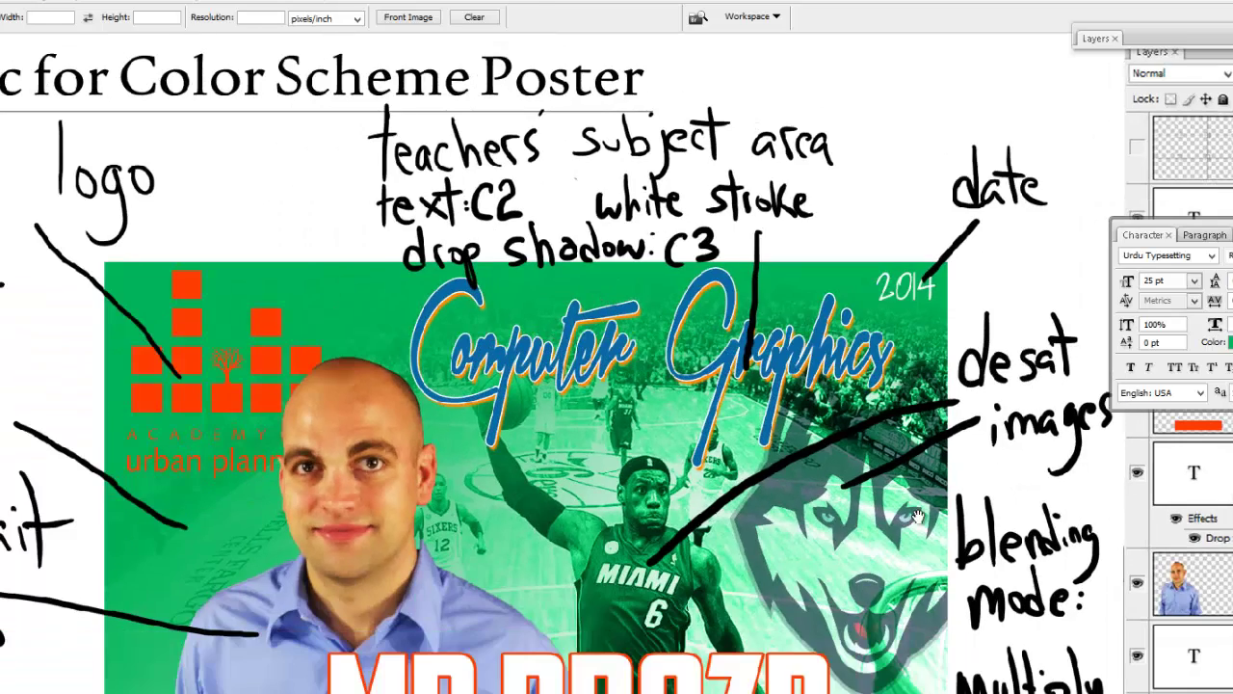
drag(828, 510, 738, 508)
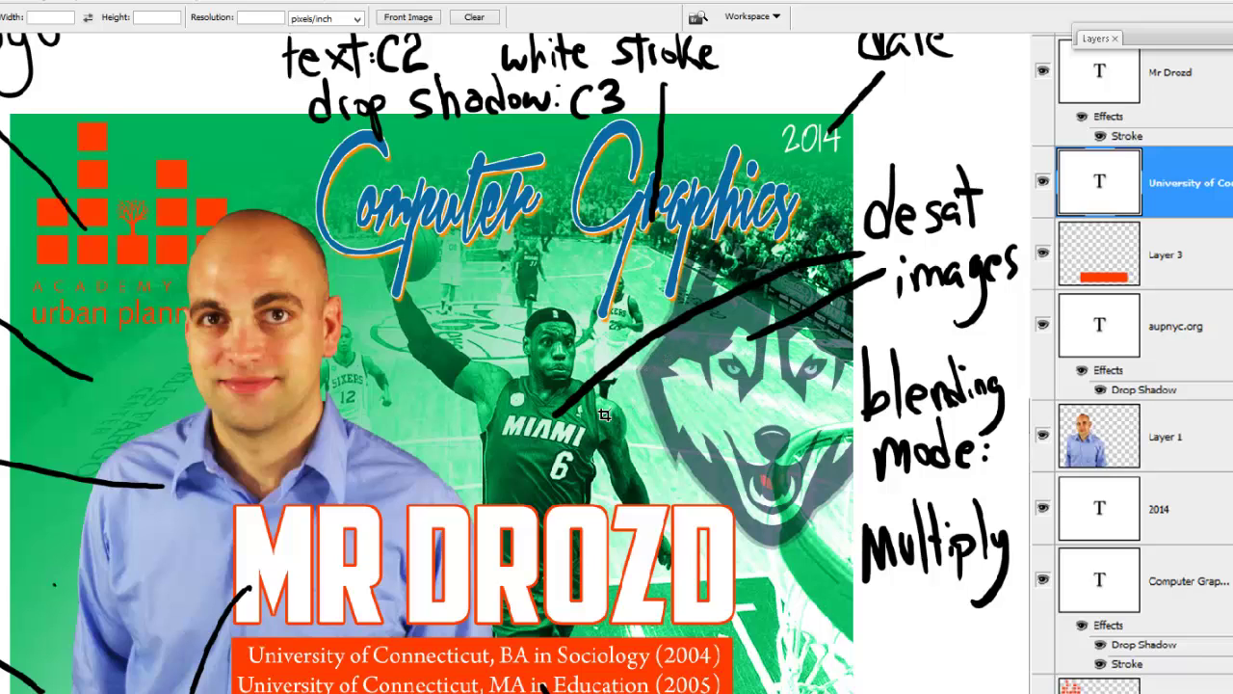
drag(502, 424, 649, 338)
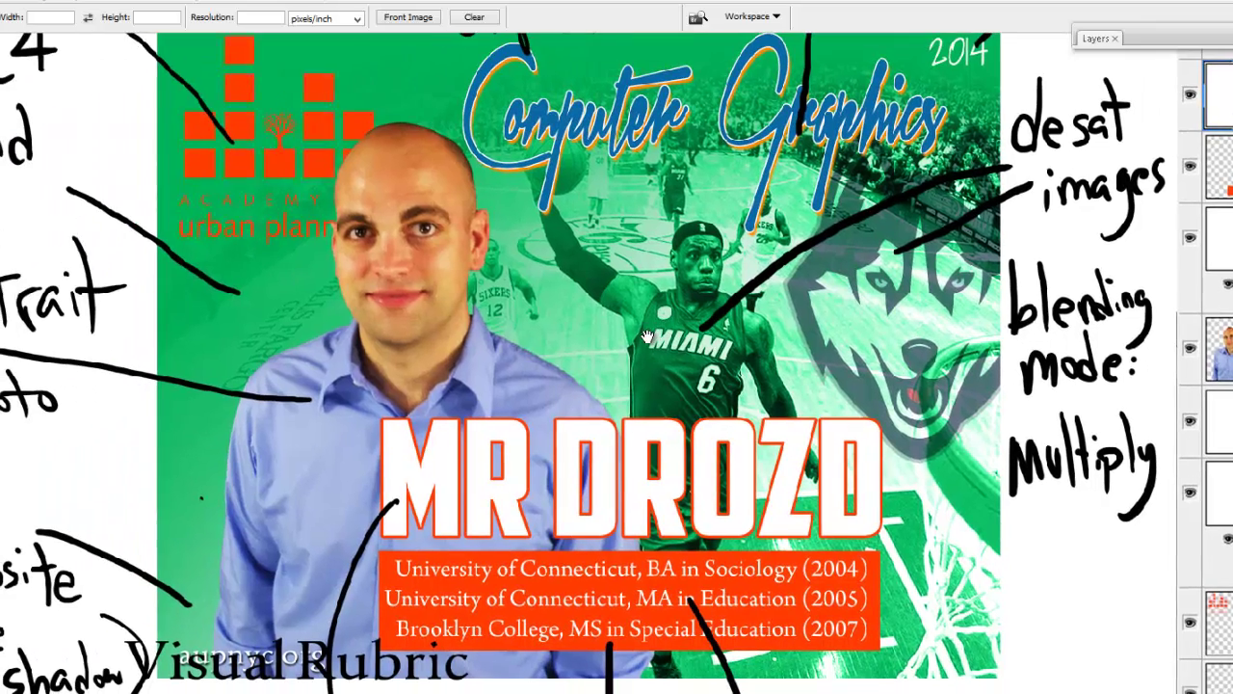
drag(380, 403, 535, 431)
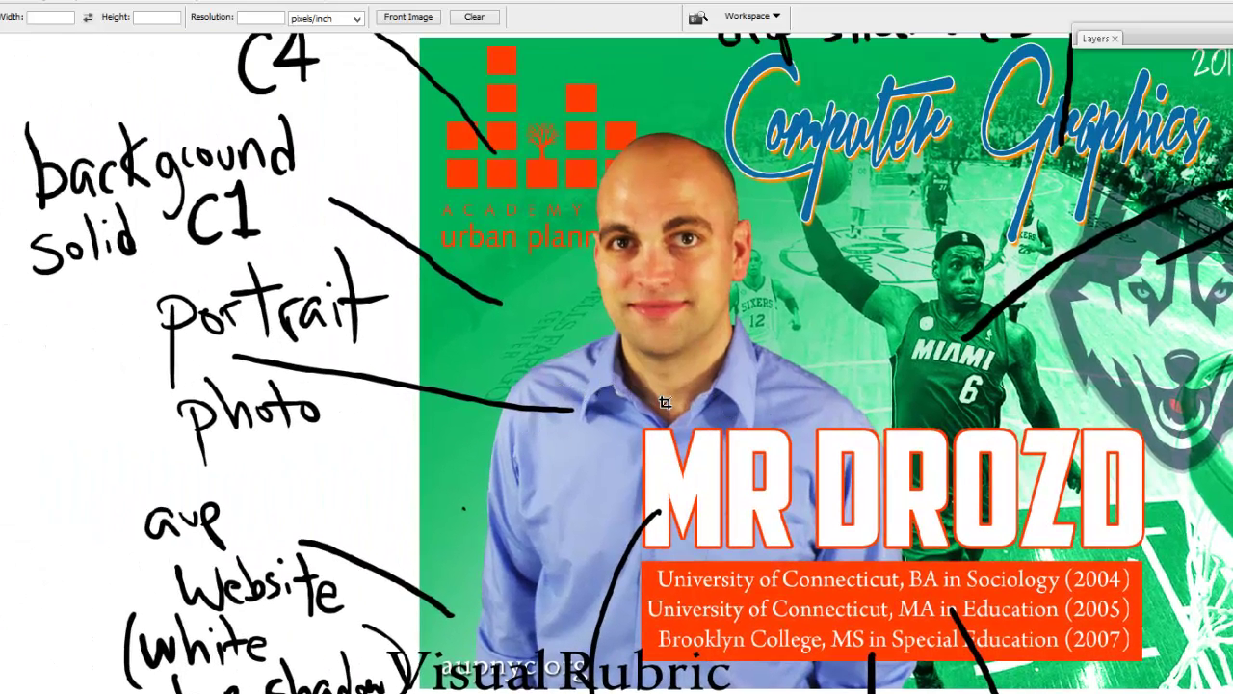
scroll(664, 403, down, 1)
scroll(577, 515, down, 4)
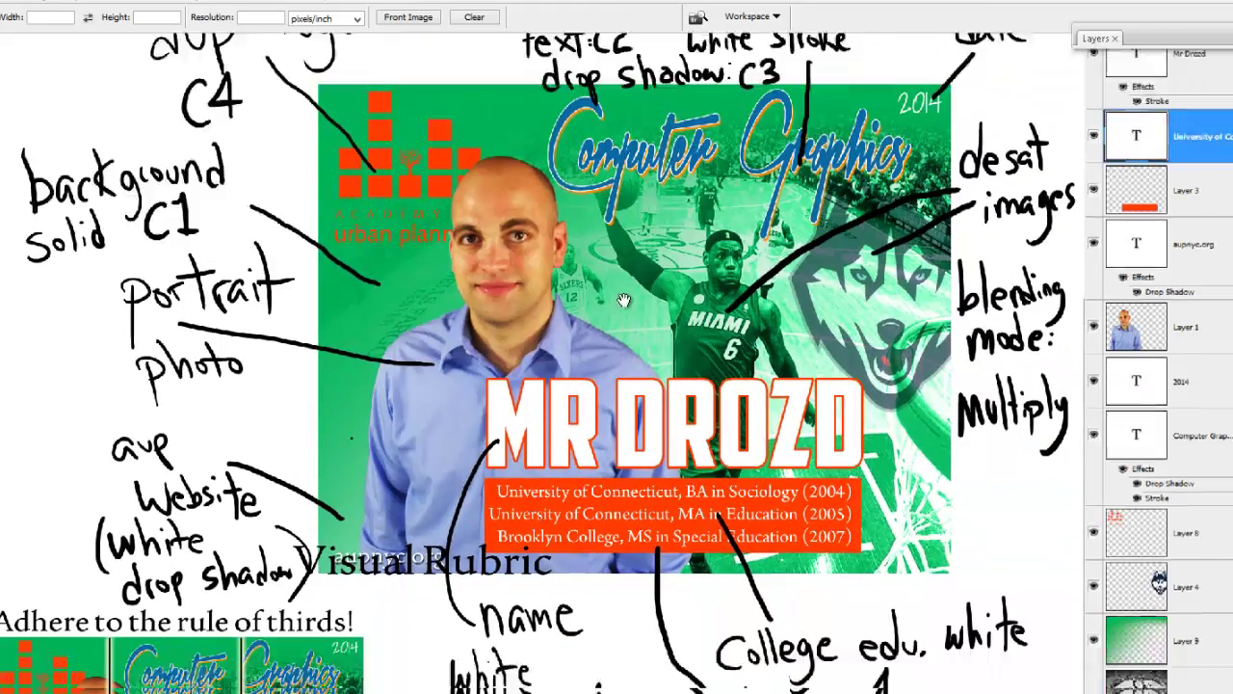
- Examine the rule of thirds example and reread the subject title's text, stroke and drop shadow color notes
scroll(577, 514, up, 3)
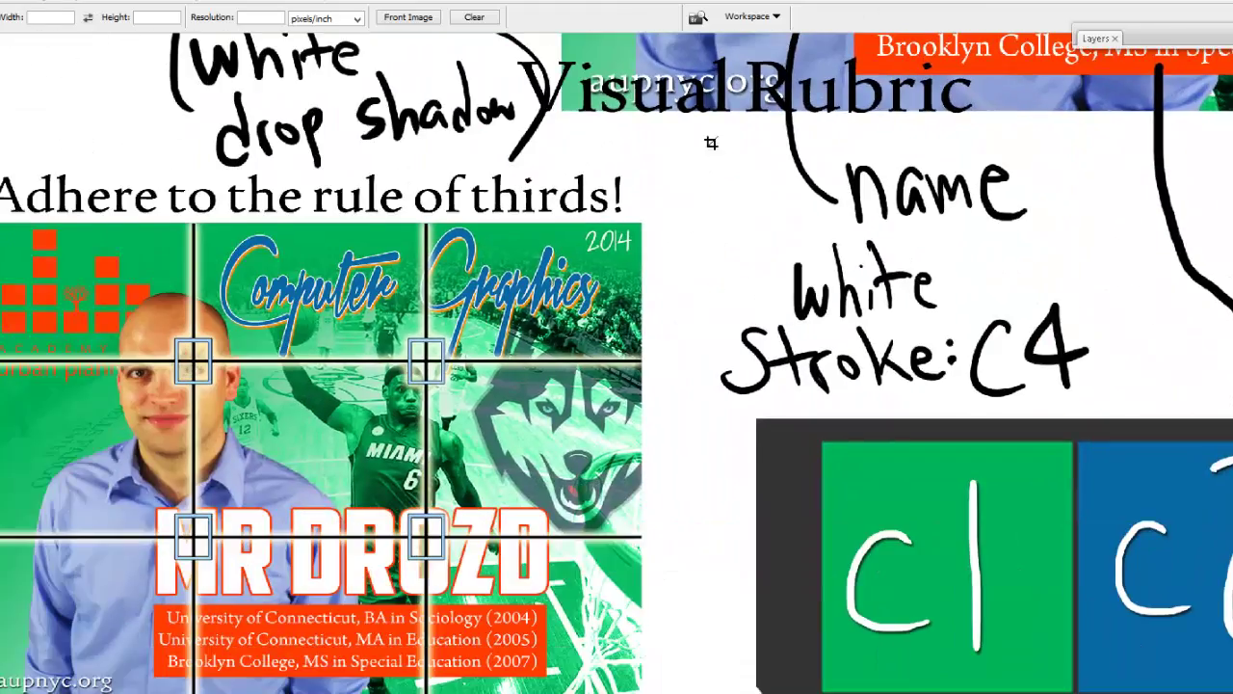
scroll(711, 143, up, 1)
drag(636, 232, 868, 53)
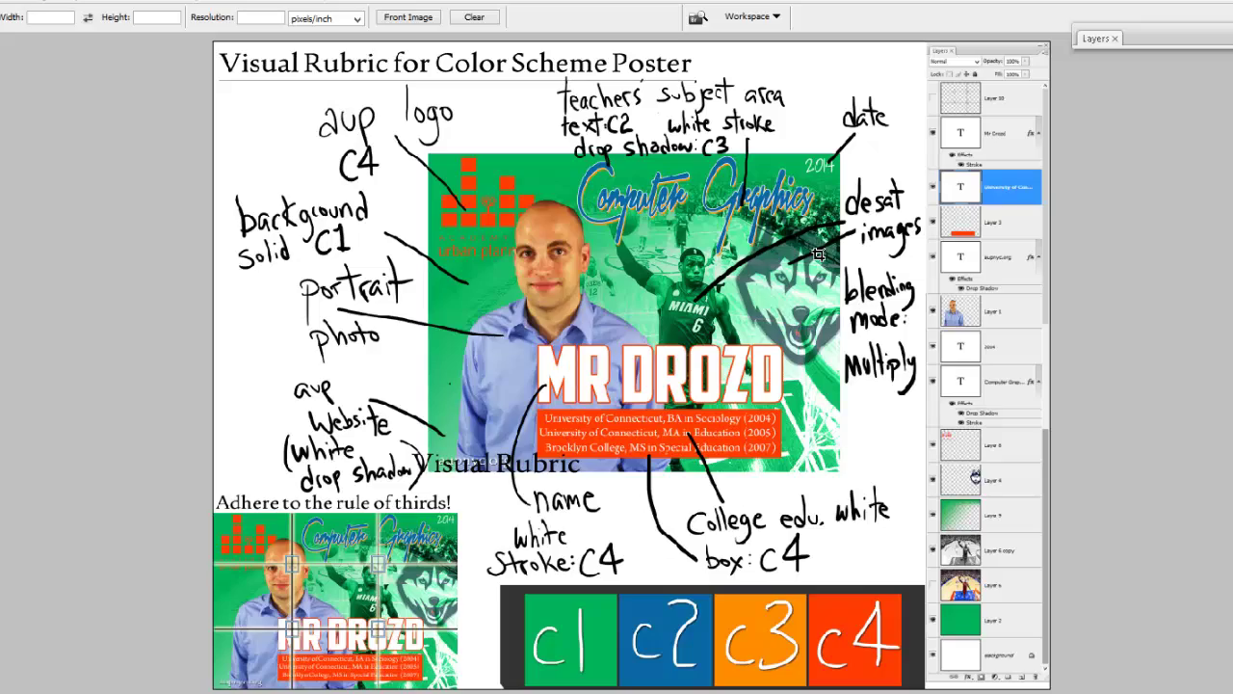
key(ctrl+plus)
key(ctrl+plus)
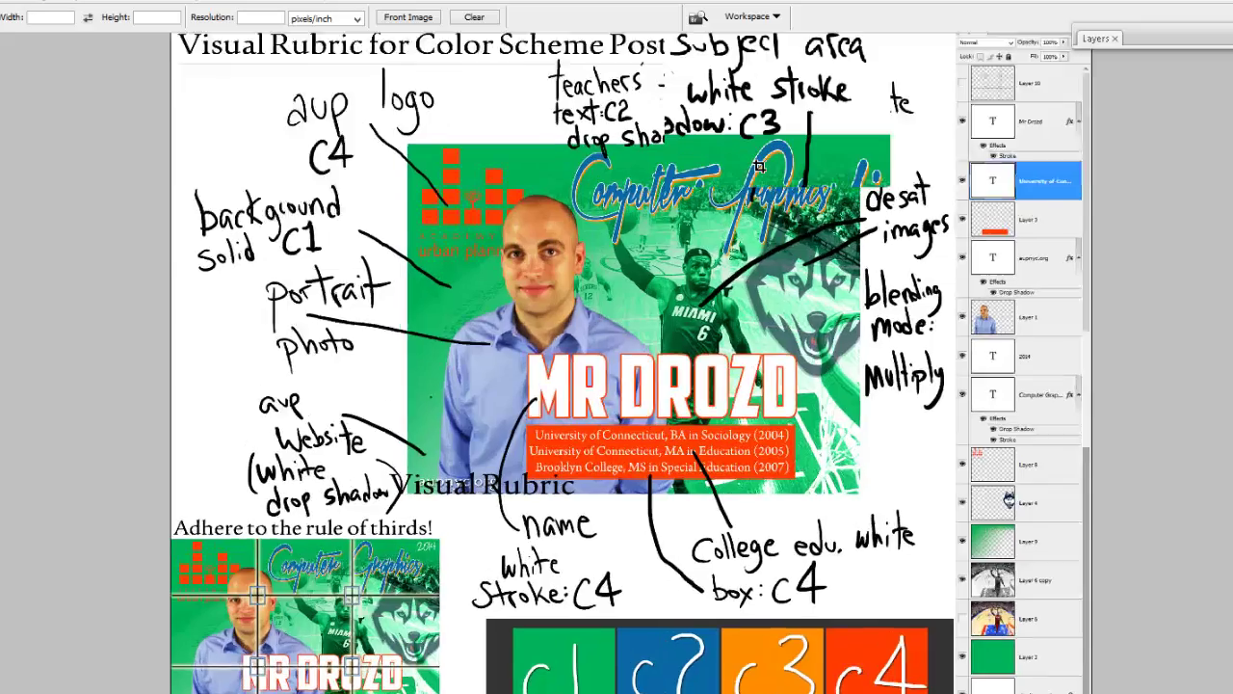
key(ctrl+minus)
key(ctrl+plus)
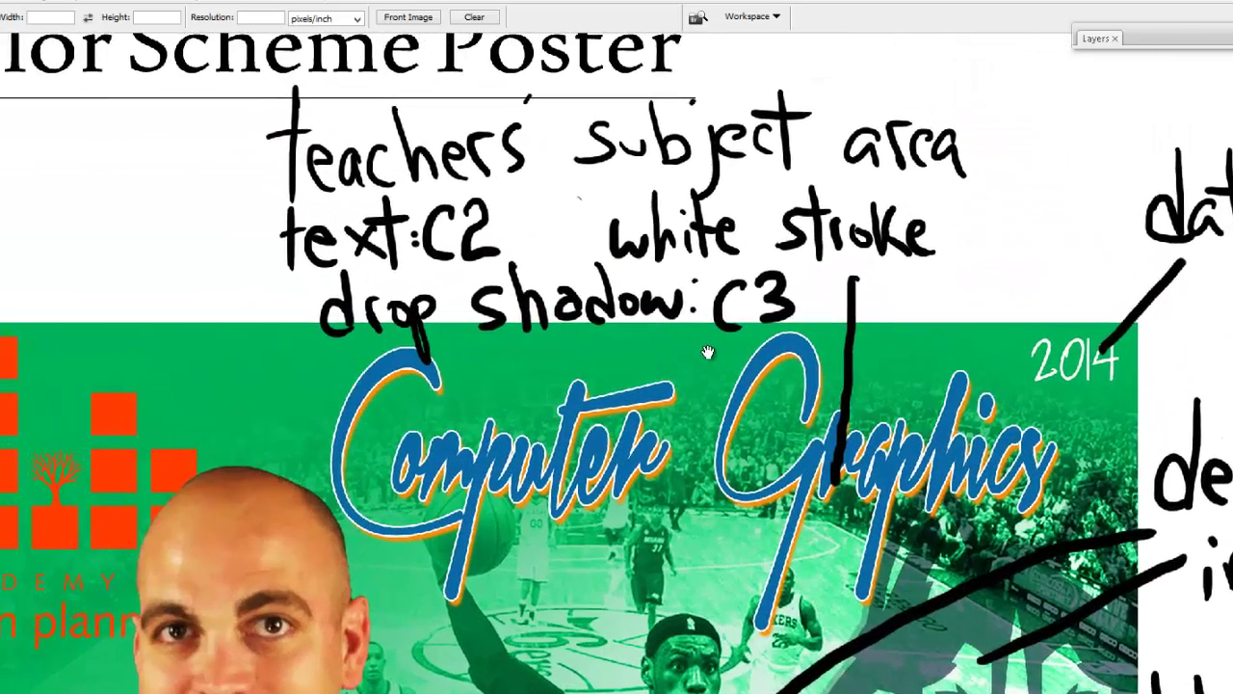
drag(1115, 210, 1059, 206)
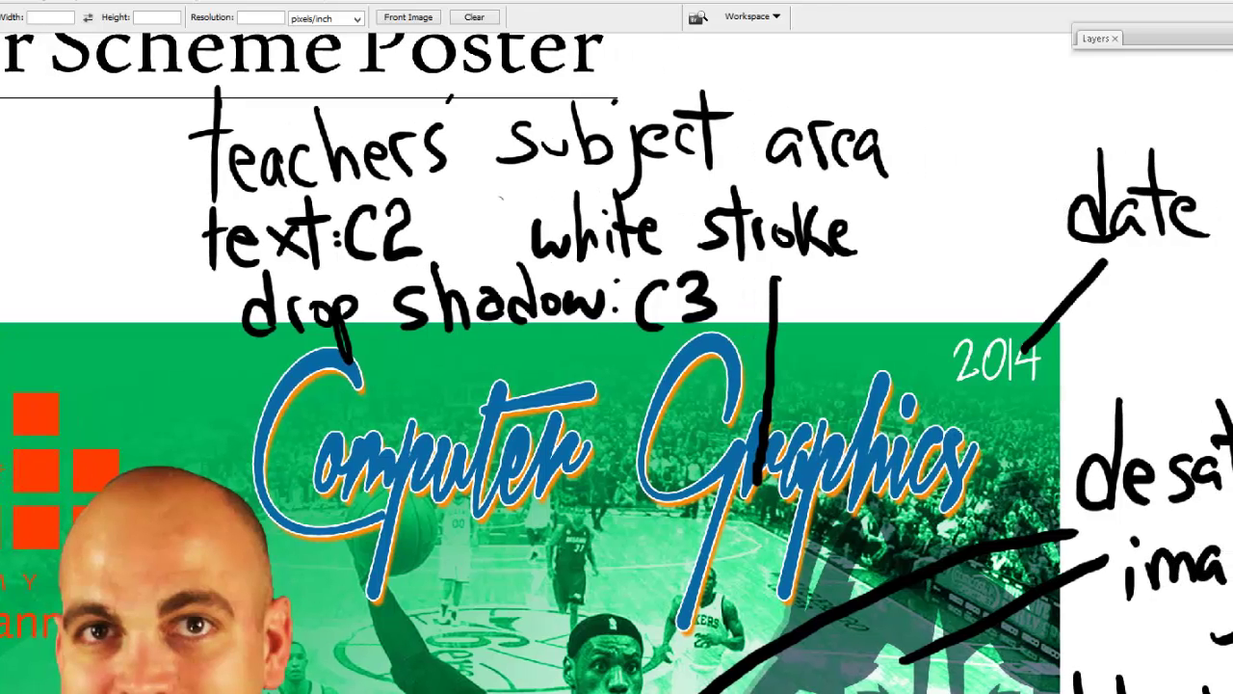
- Float the document windows and bring the magenta, red and green palette in Untitled-2 to the front, enlarged
click(1077, 4)
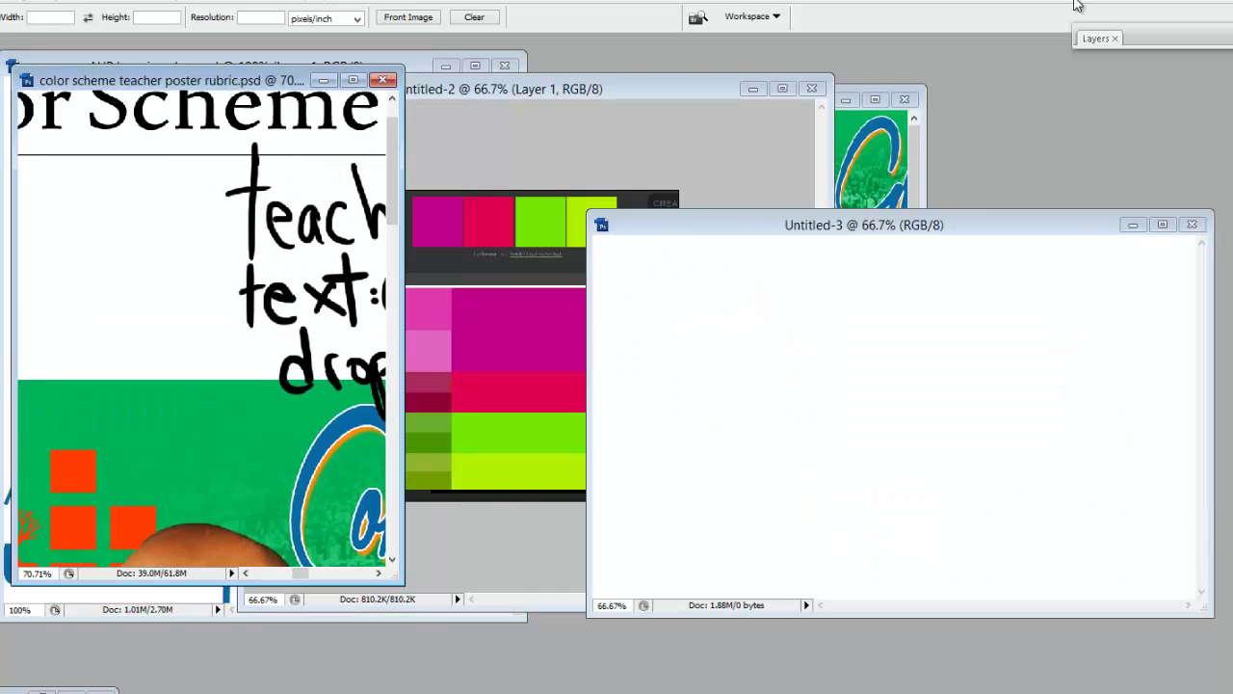
click(609, 104)
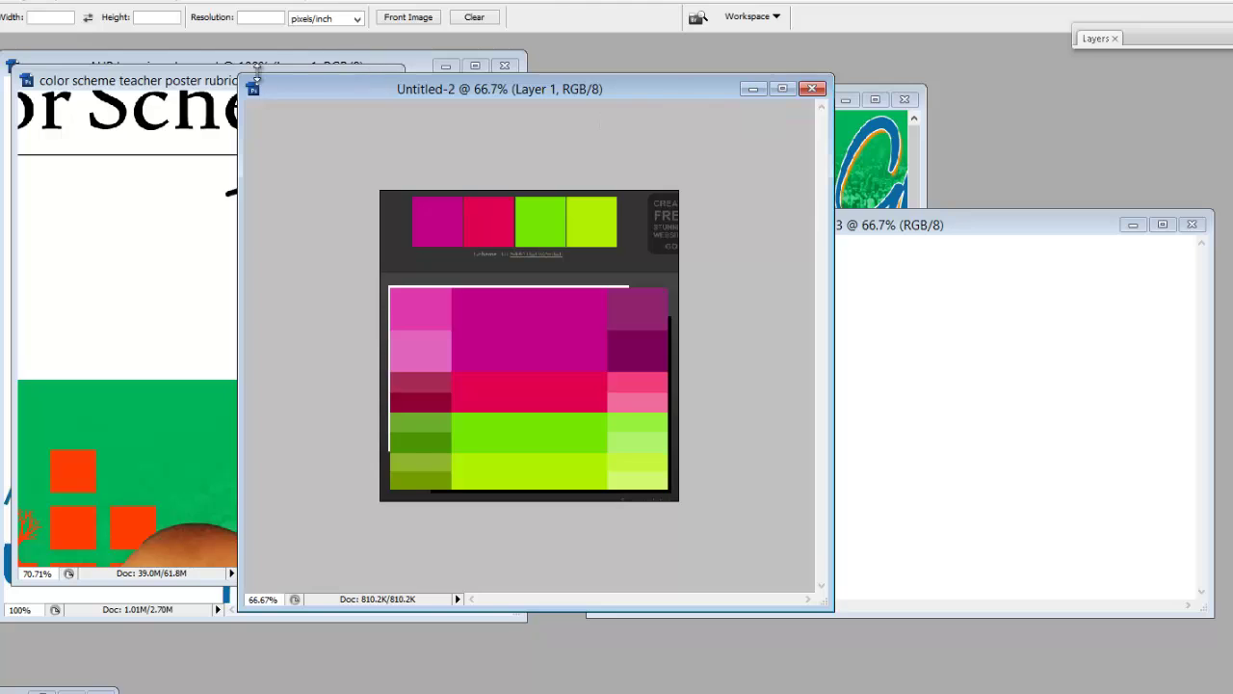
click(224, 83)
click(601, 107)
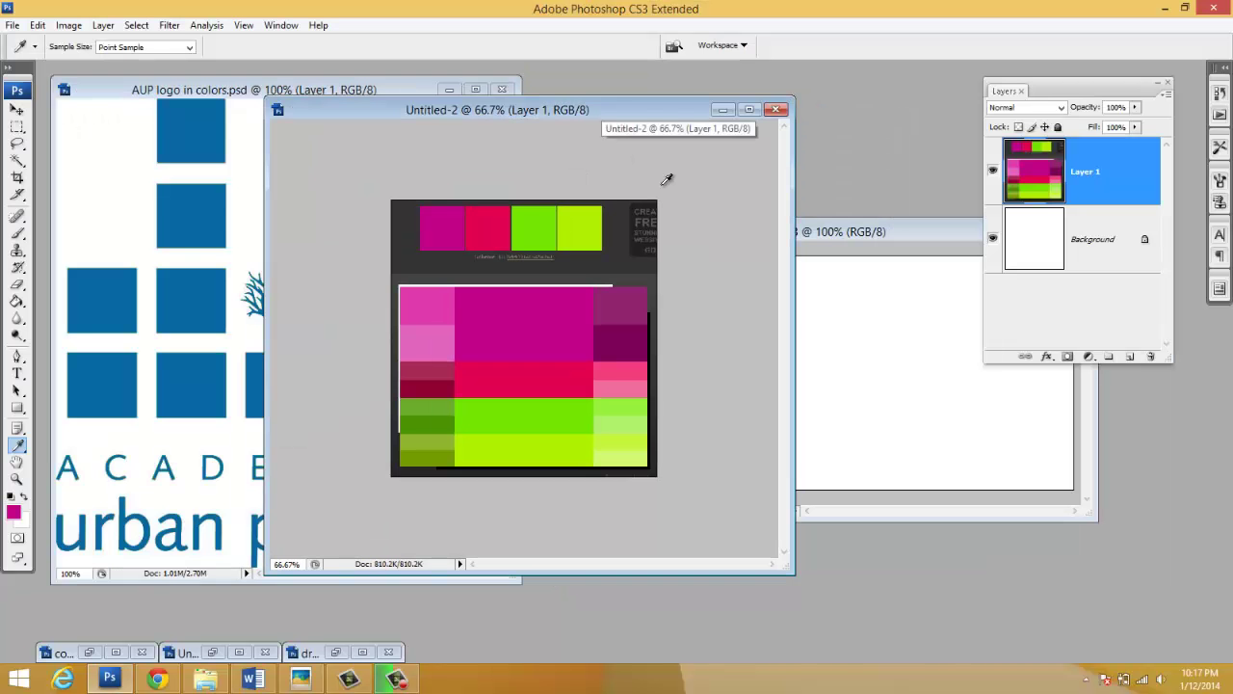
scroll(681, 290, up, 3)
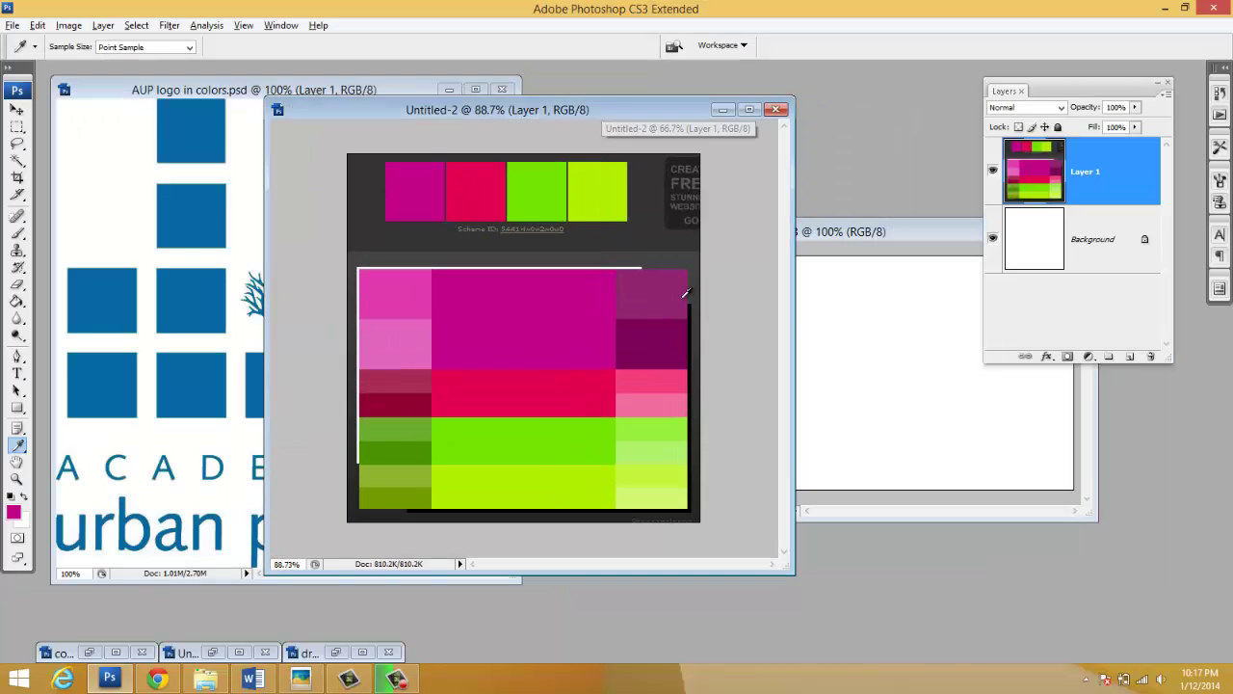
- Sample the palette's first color, magenta, and fill the background of Untitled-3 with it
key(alt)
click(19, 448)
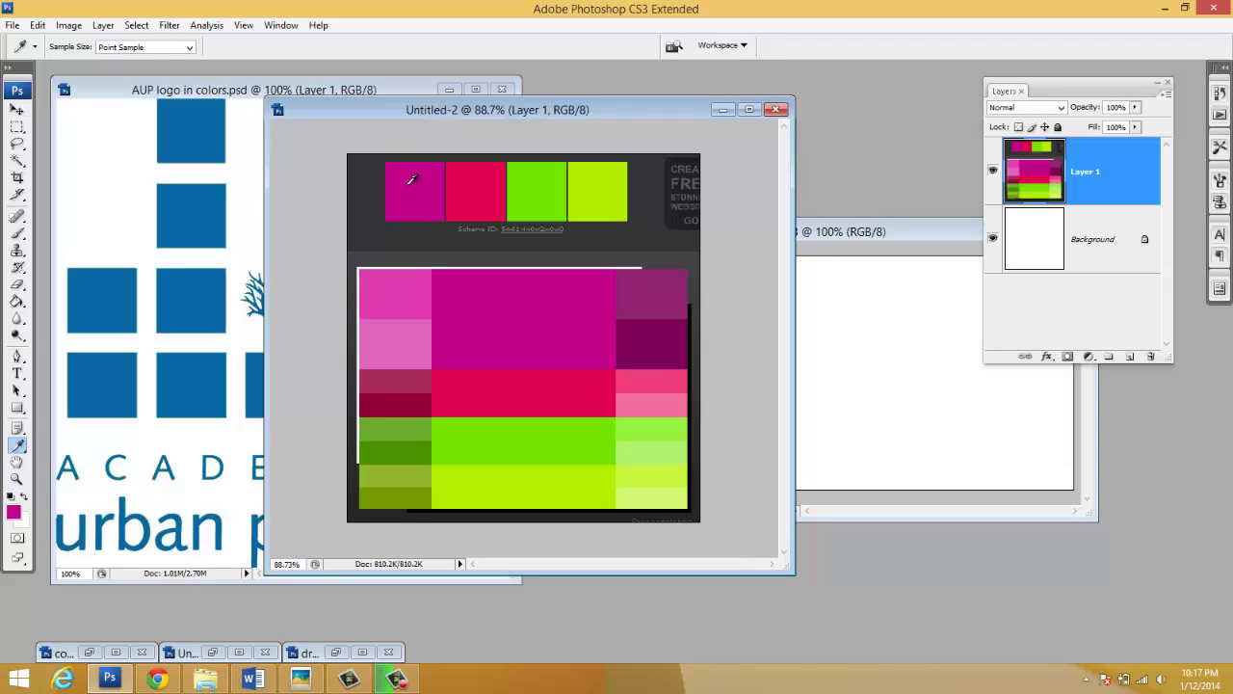
click(838, 233)
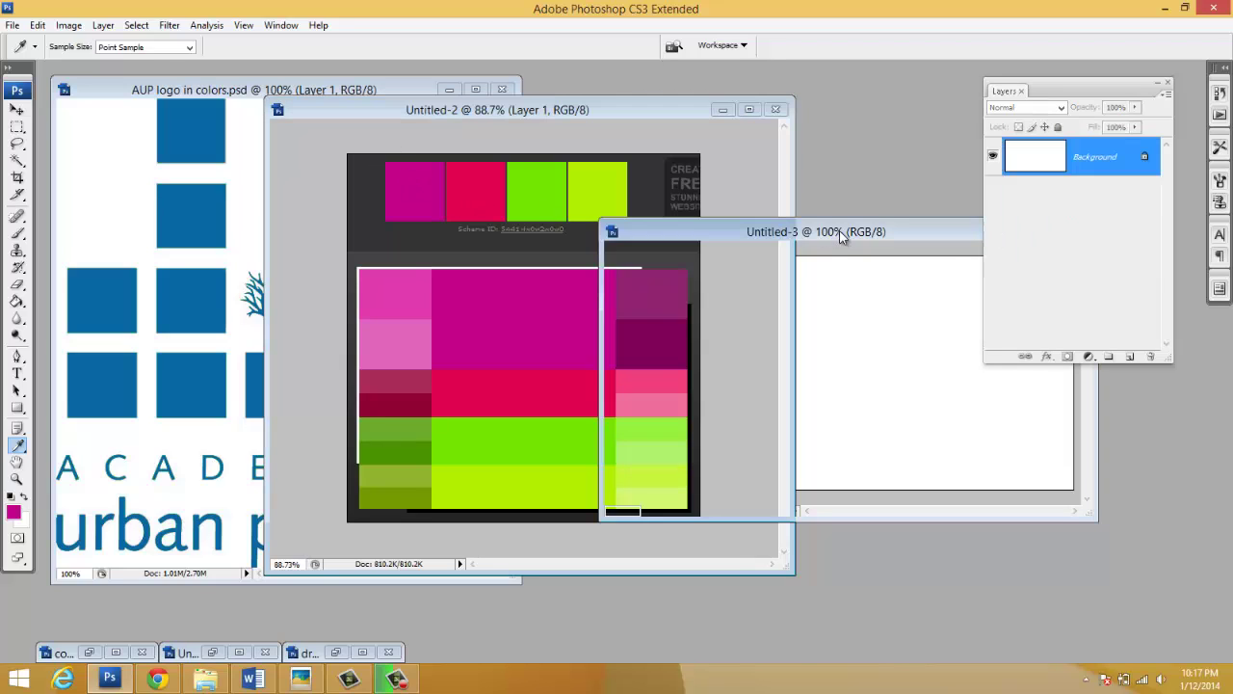
key(g)
click(798, 315)
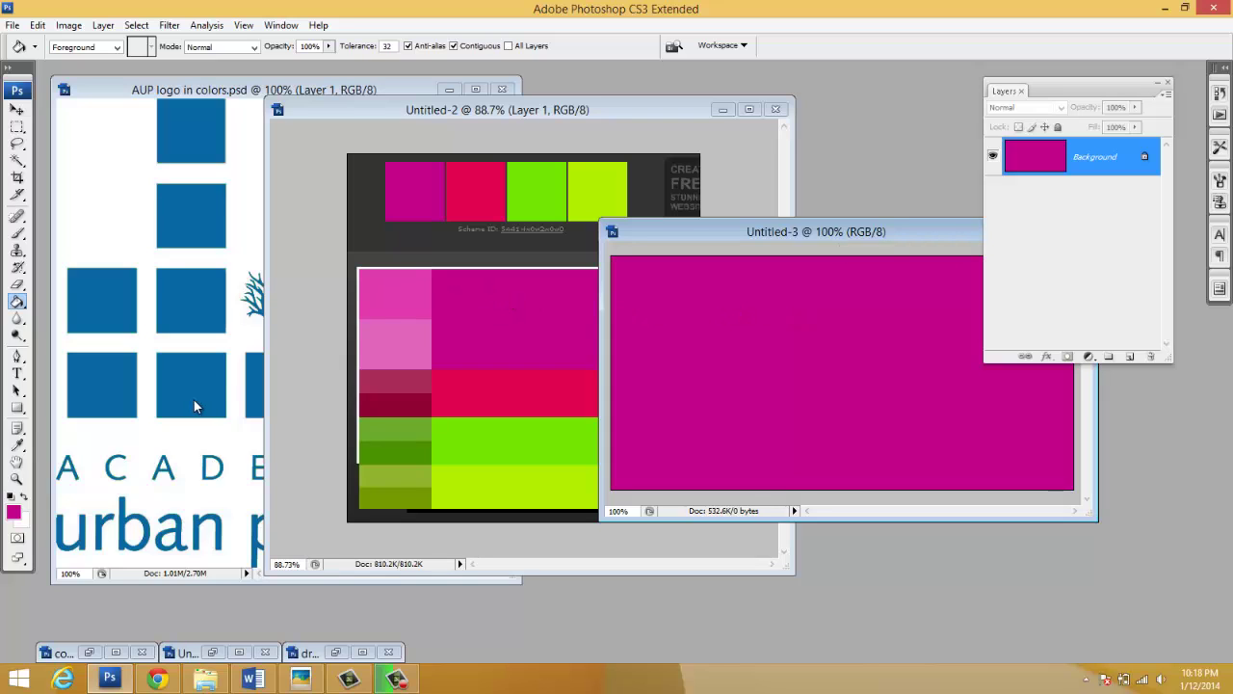
- Sample the palette's second color, red, and add the text "Photoshop" in it on the magenta background
click(19, 445)
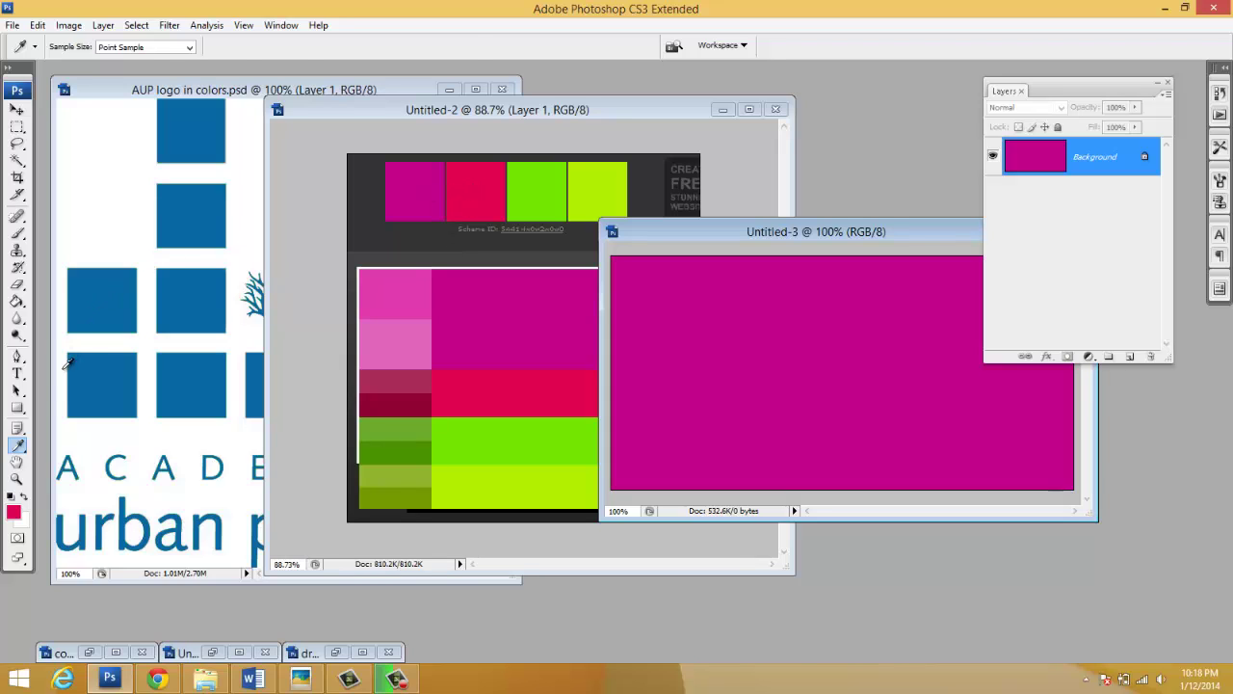
click(17, 373)
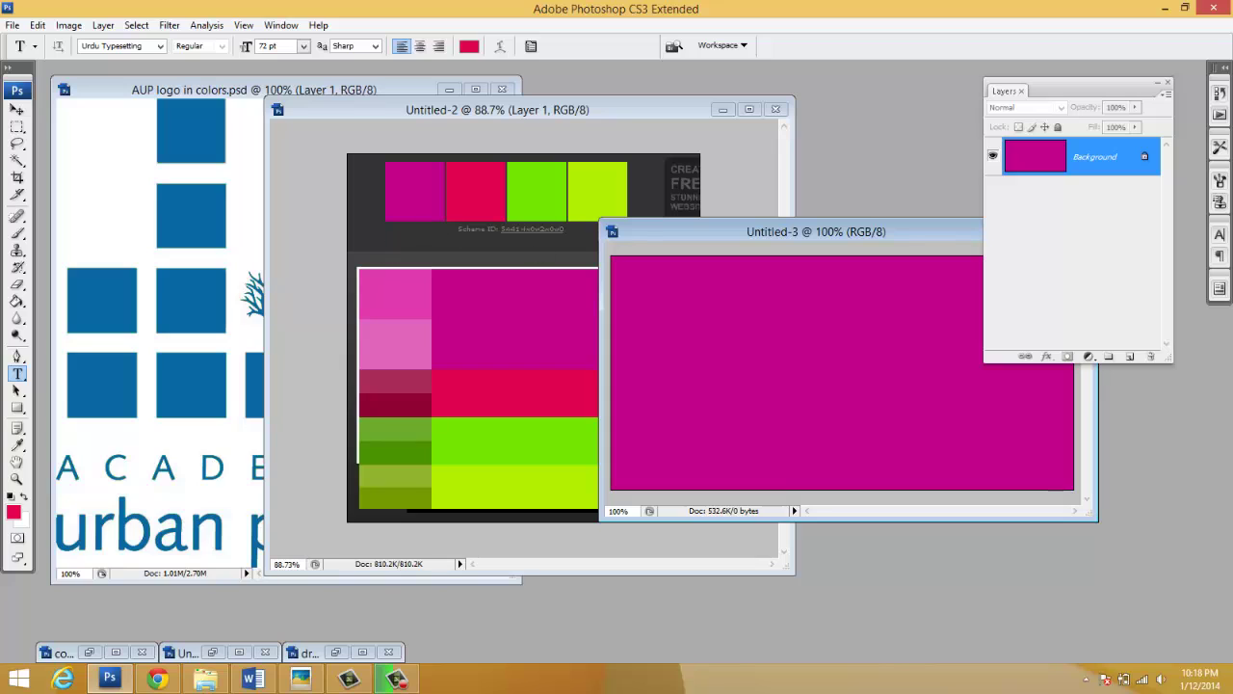
click(654, 376)
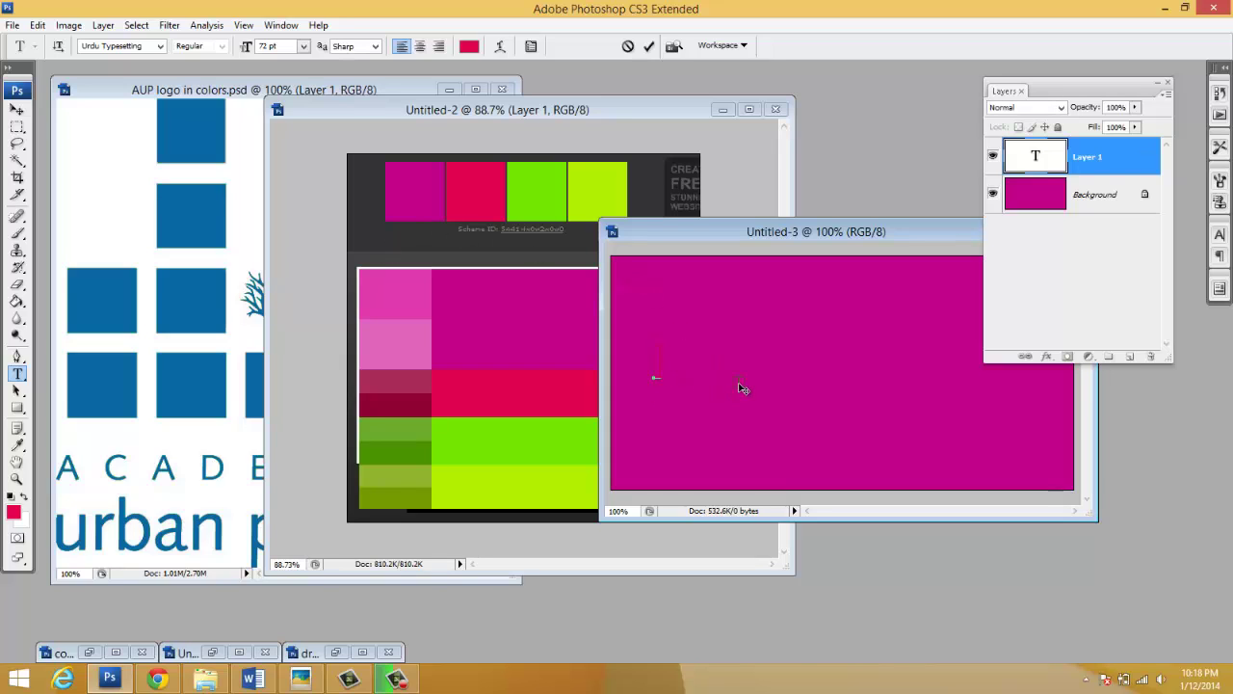
text(Photosh)
text(ho)
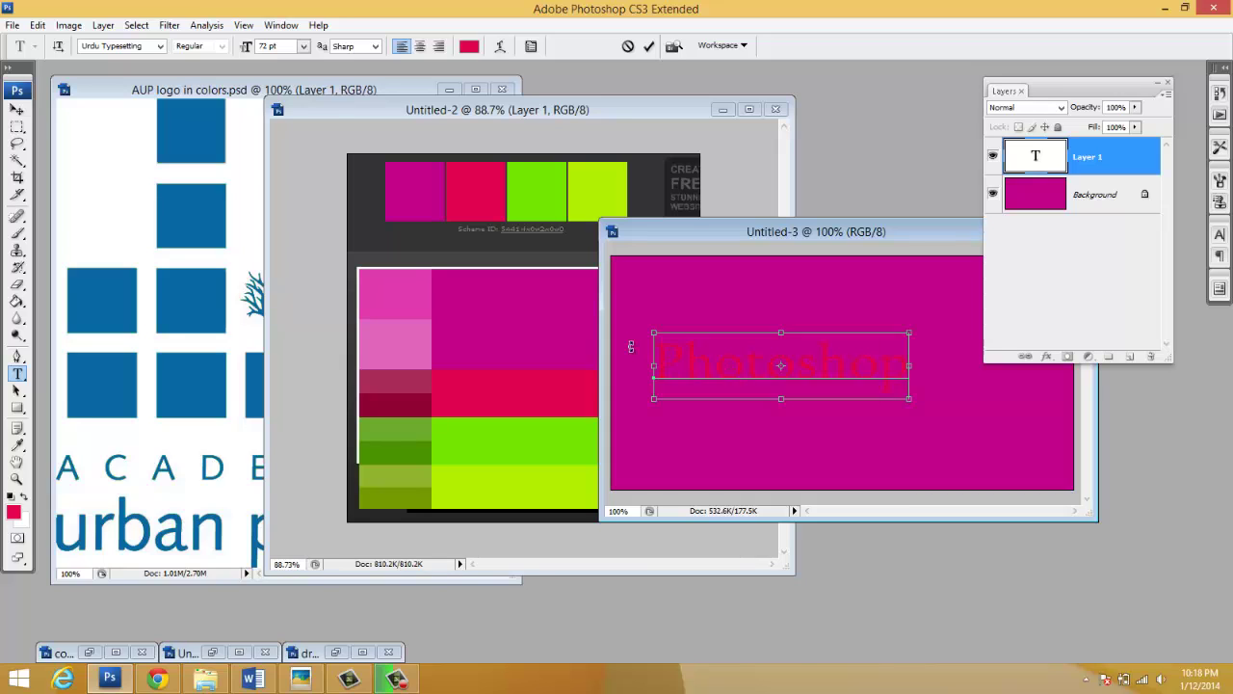
- Enlarge the whole "Photoshop" text to 92 pt and commit it
key(ctrl+a)
key(ctrl+shift+period)
key(ctrl+shift+period)
key(ctrl+shift+period)
key(ctrl+shift+period)
key(ctrl+shift+period)
key(ctrl+shift+period)
key(ctrl+shift+period)
key(ctrl+shift+period)
key(ctrl+shift+period)
key(ctrl+shift+period)
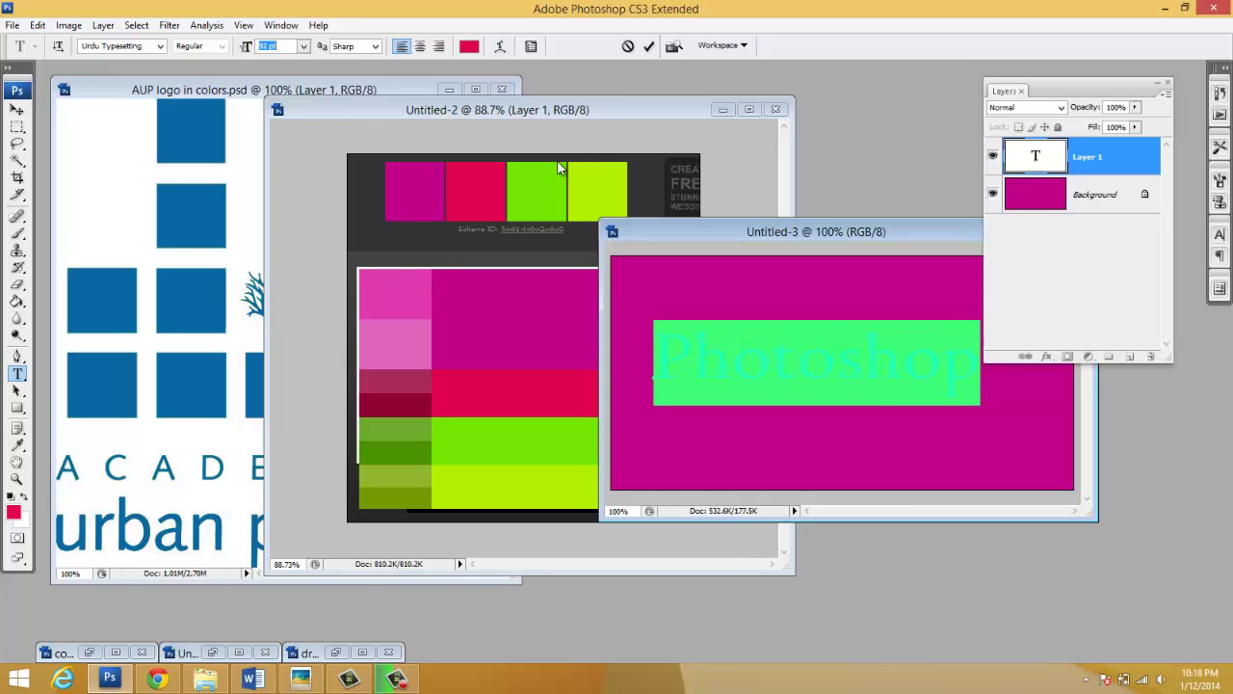
click(648, 45)
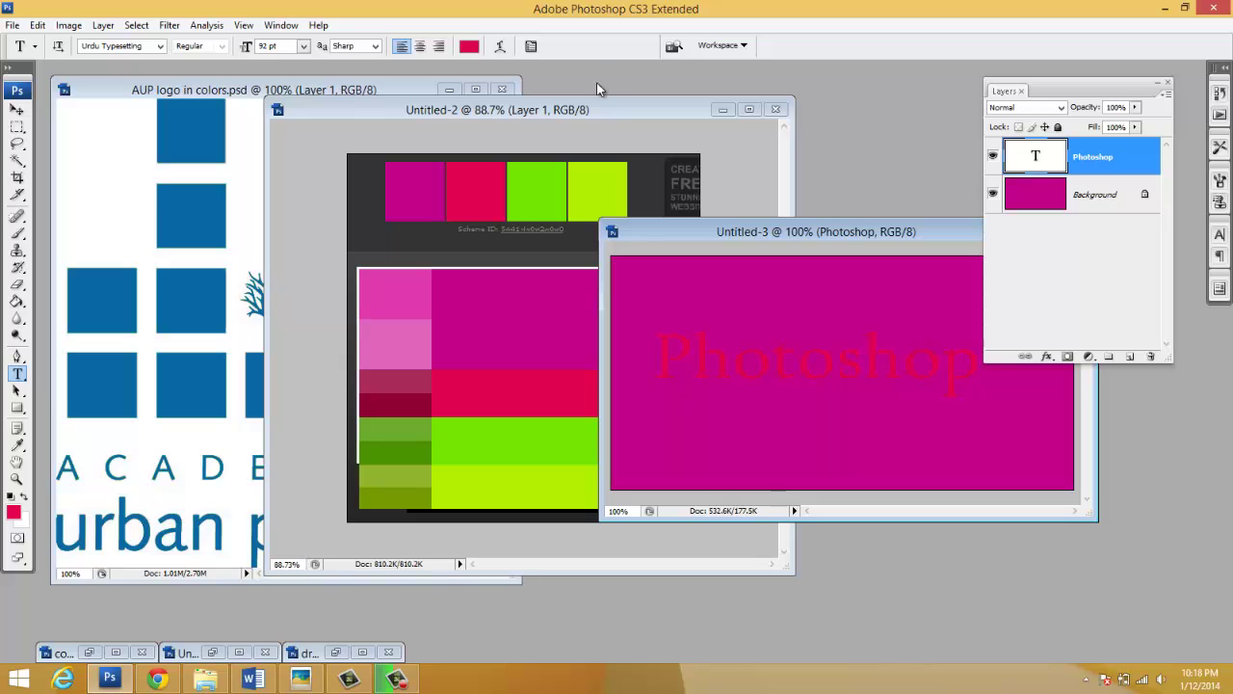
- Add a white outside Stroke of 2 px to the "Photoshop" text layer
click(1048, 356)
click(1116, 555)
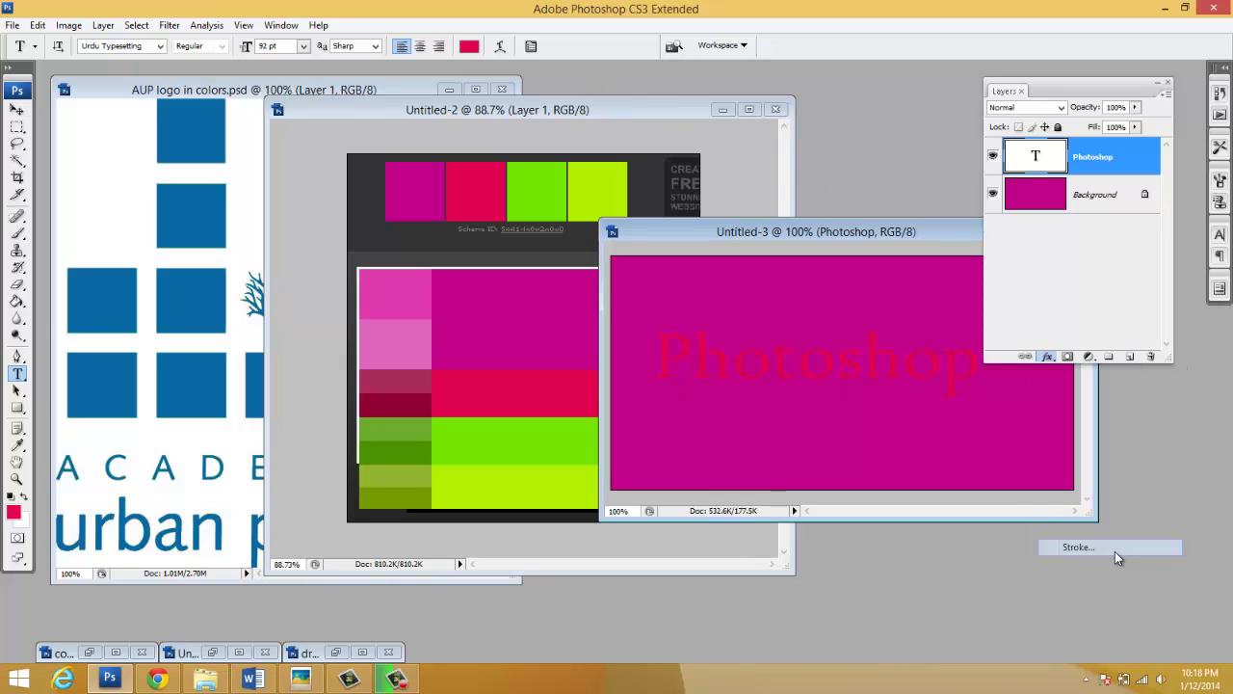
click(983, 367)
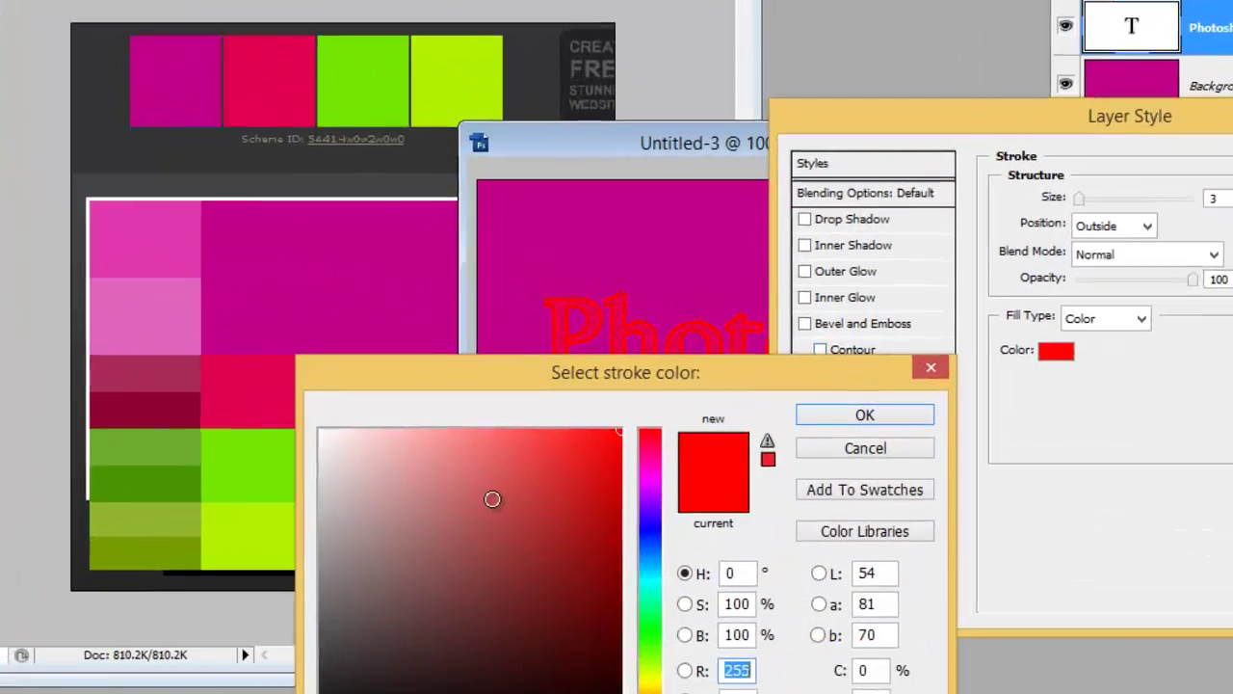
drag(492, 499, 319, 429)
click(862, 415)
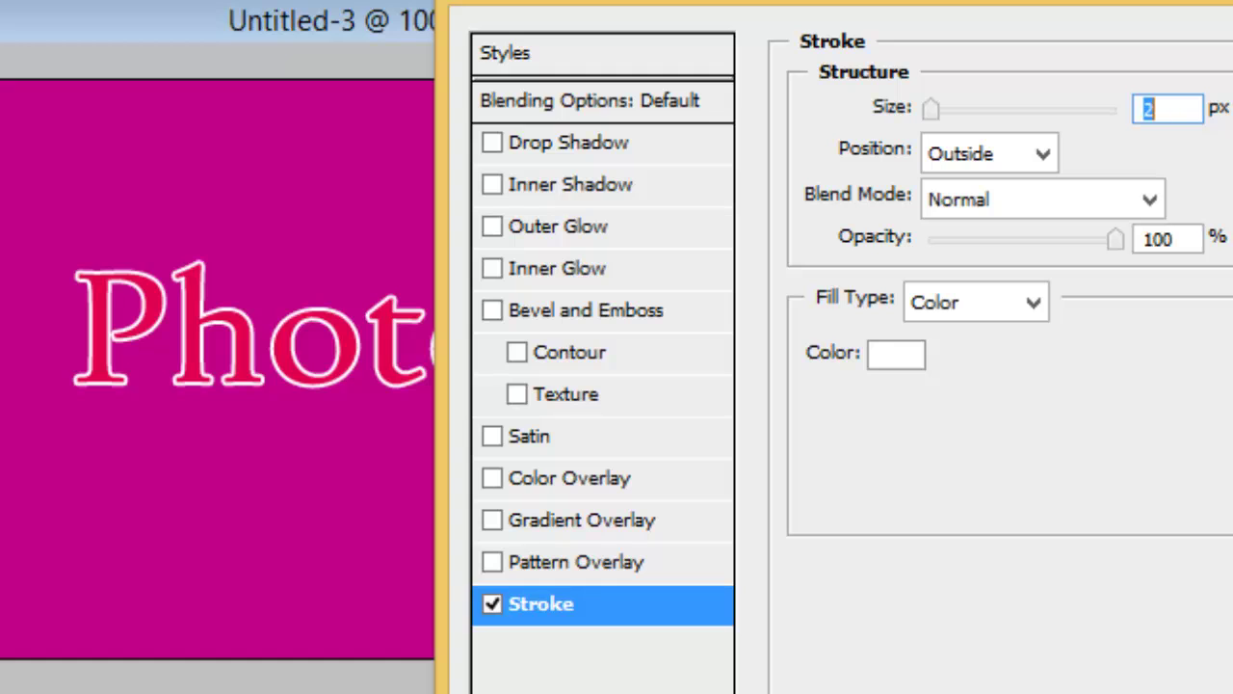
key(Down)
key(Up)
key(Return)
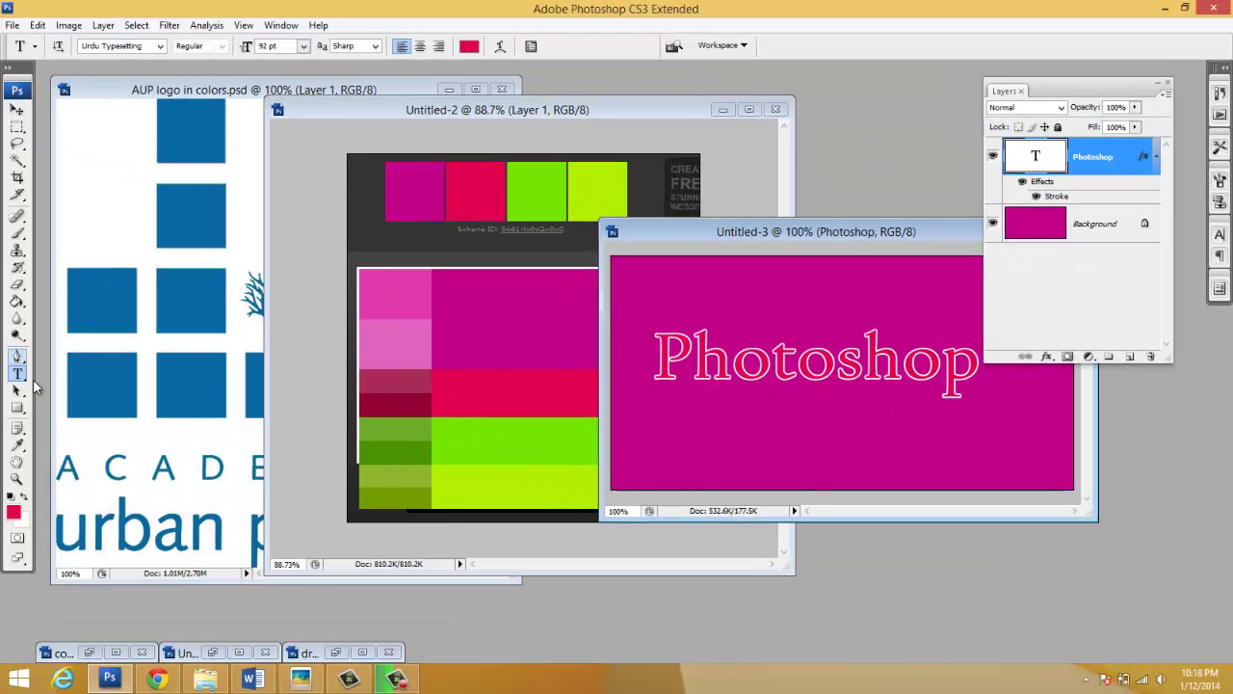
- Add a Drop Shadow to the "Photoshop" text and color it with the palette's third color, green
click(17, 444)
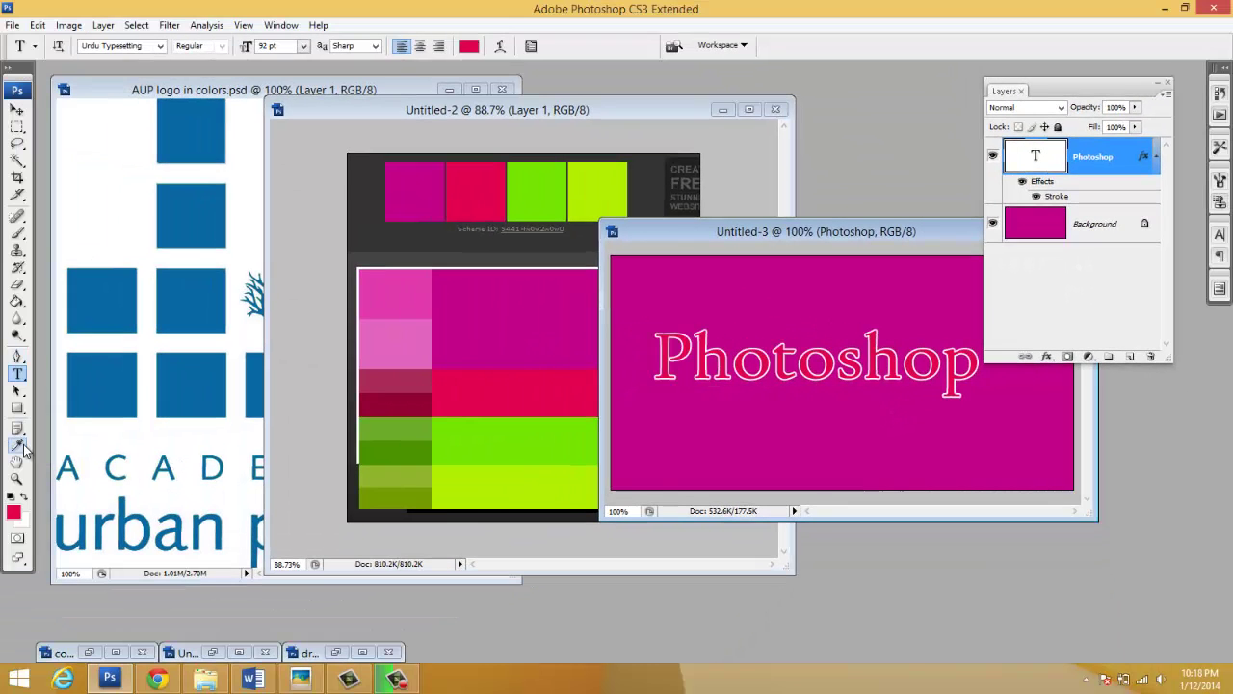
click(1048, 357)
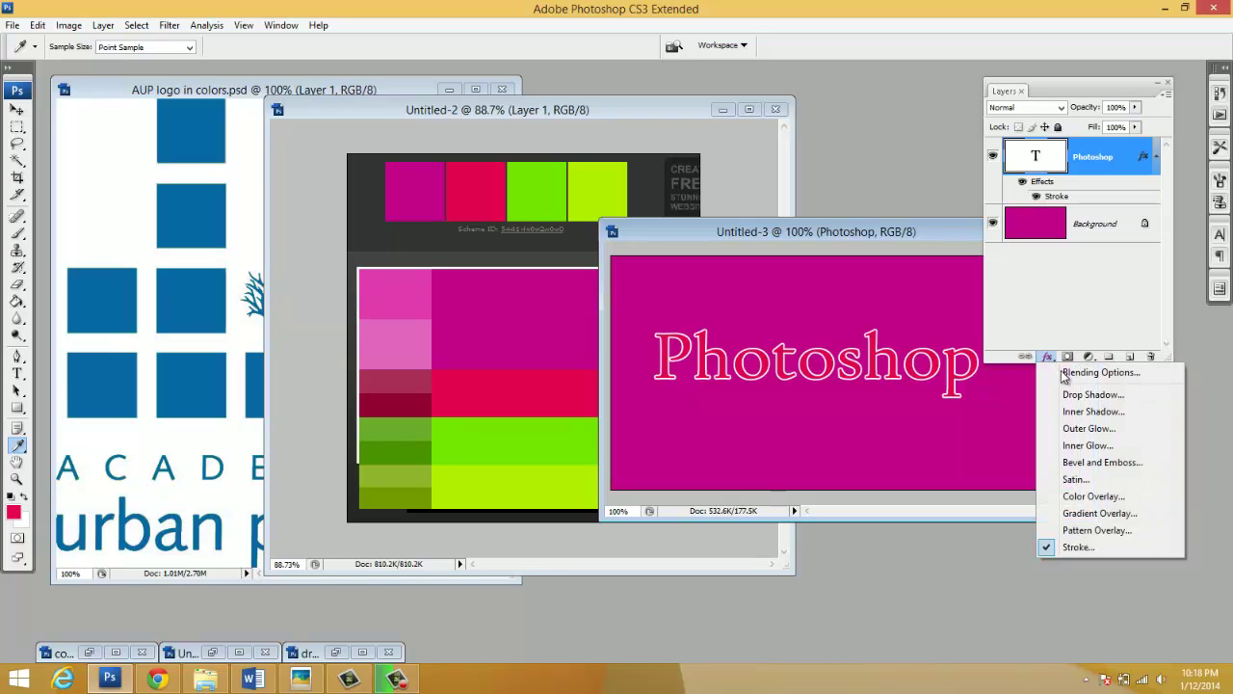
click(1079, 394)
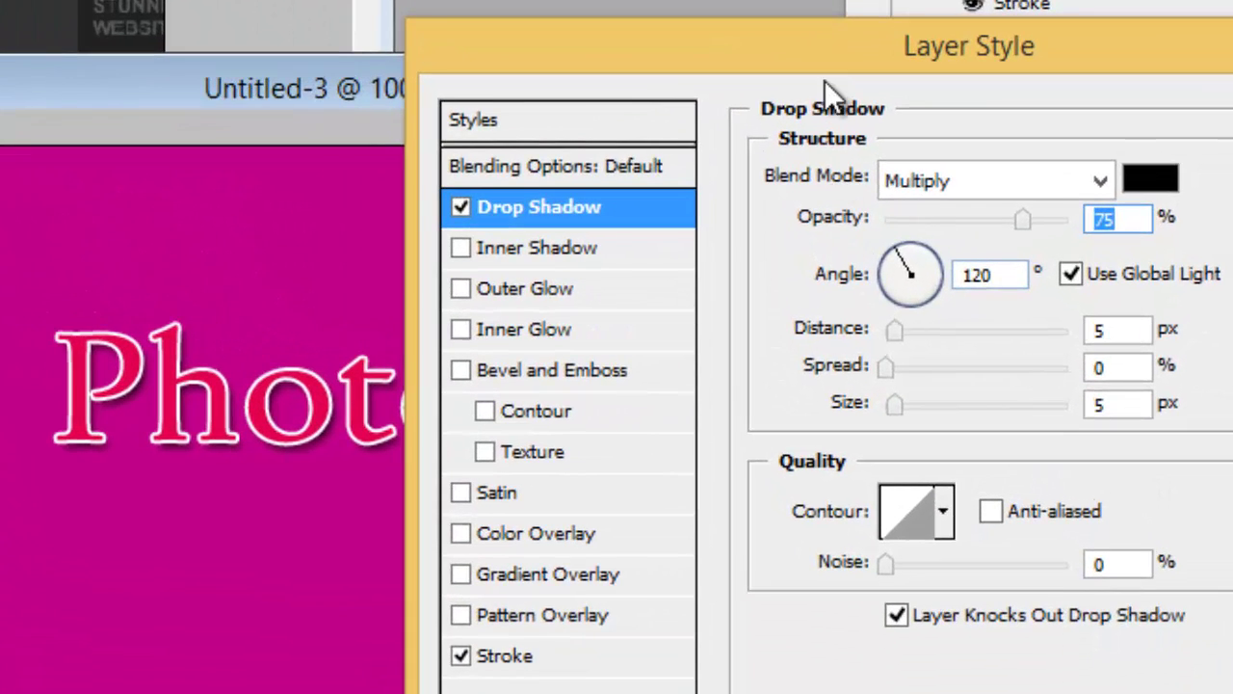
click(1170, 184)
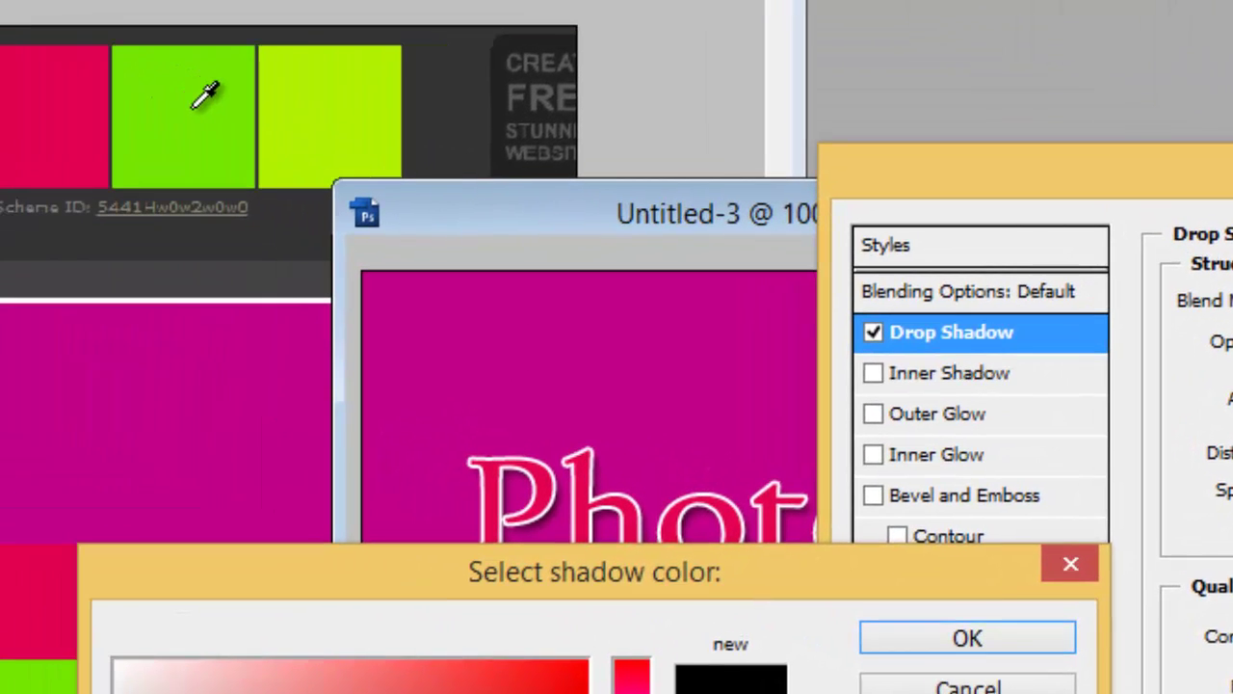
click(195, 108)
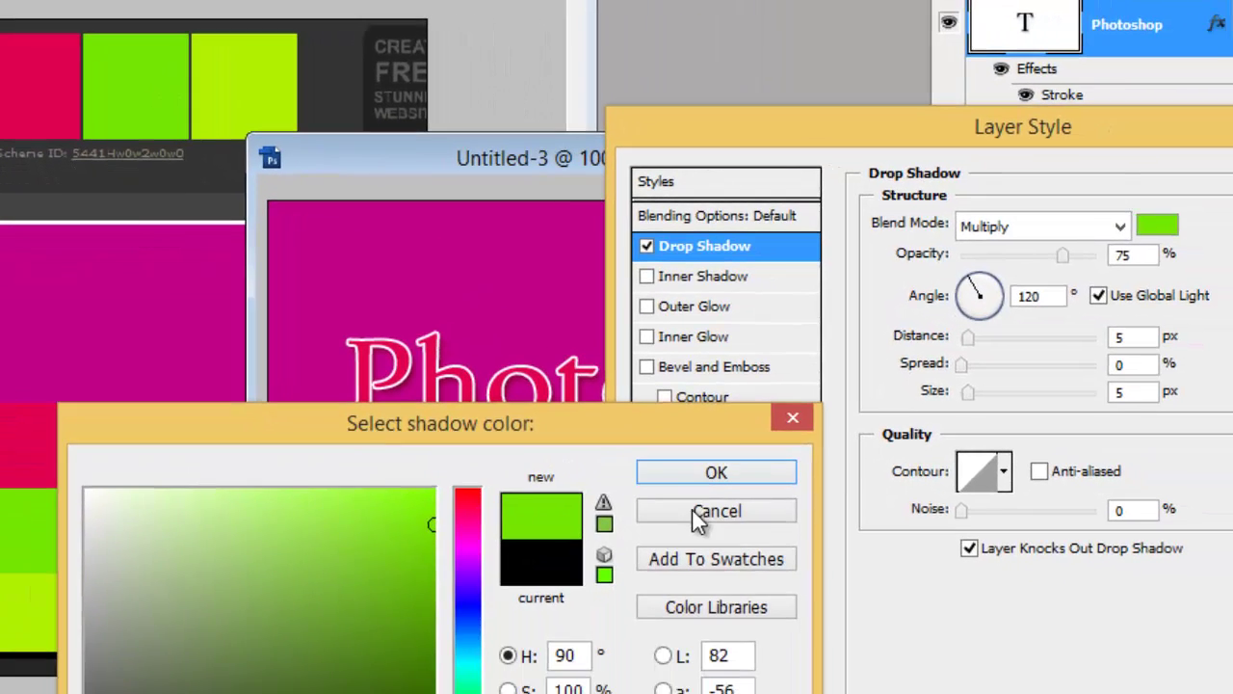
click(716, 473)
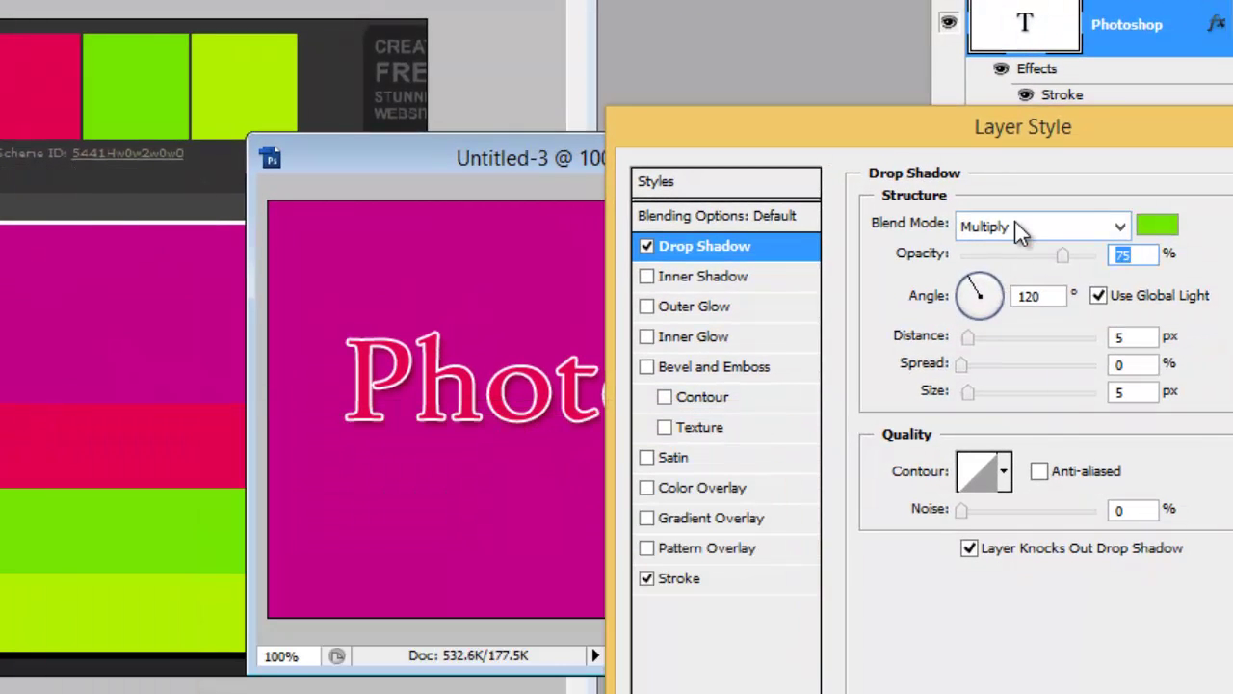
- Set the "Photoshop" text's green drop shadow to Normal blend mode, raise its opacity to the maximum, and apply the layer style
click(1014, 221)
scroll(1015, 226, up, 1)
click(1008, 251)
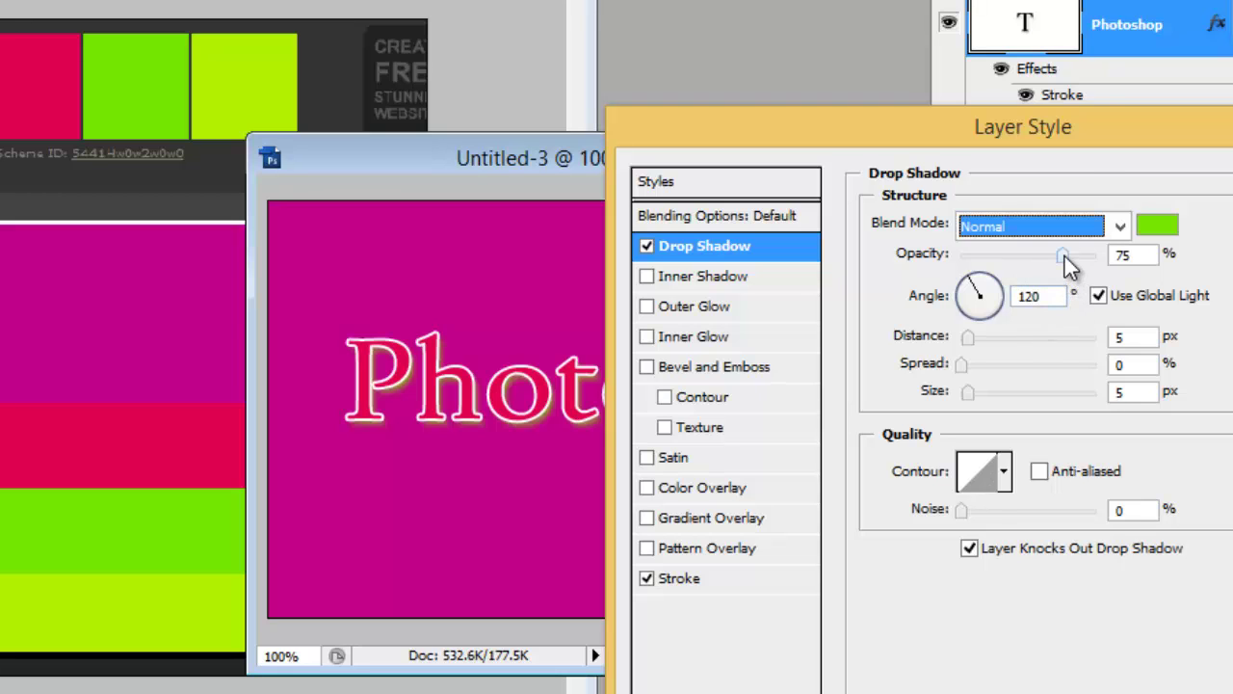
drag(1064, 256, 1108, 256)
drag(968, 337, 968, 337)
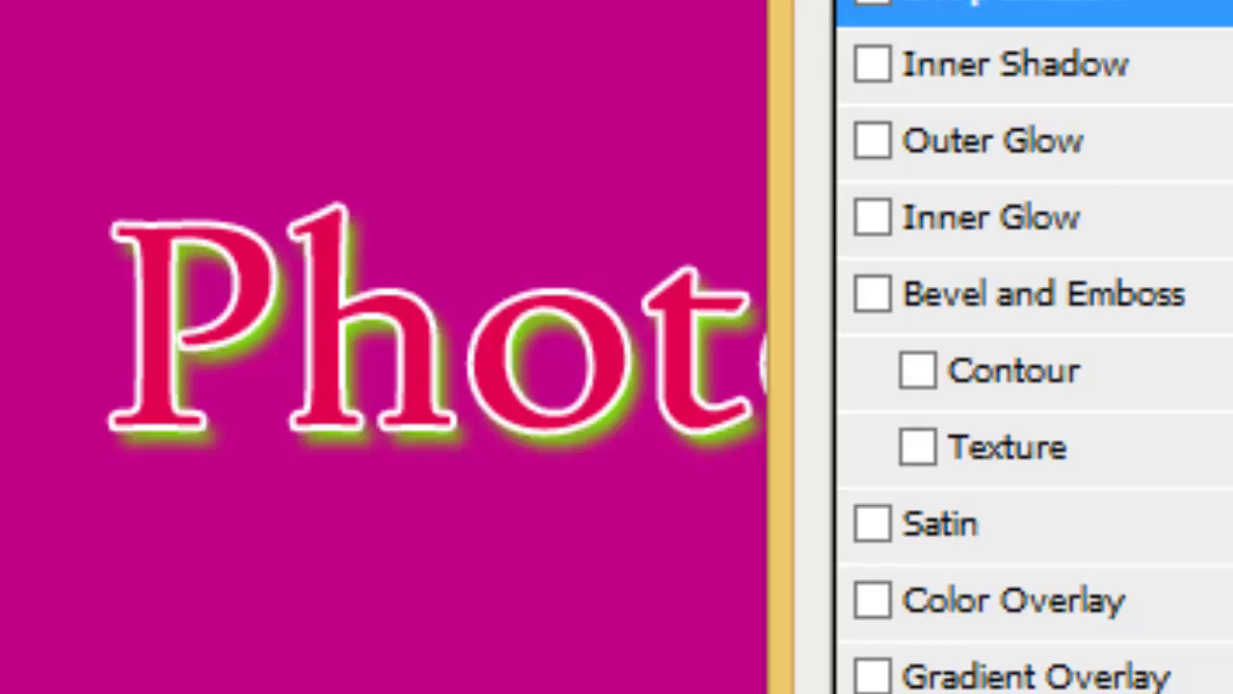
key(Return)
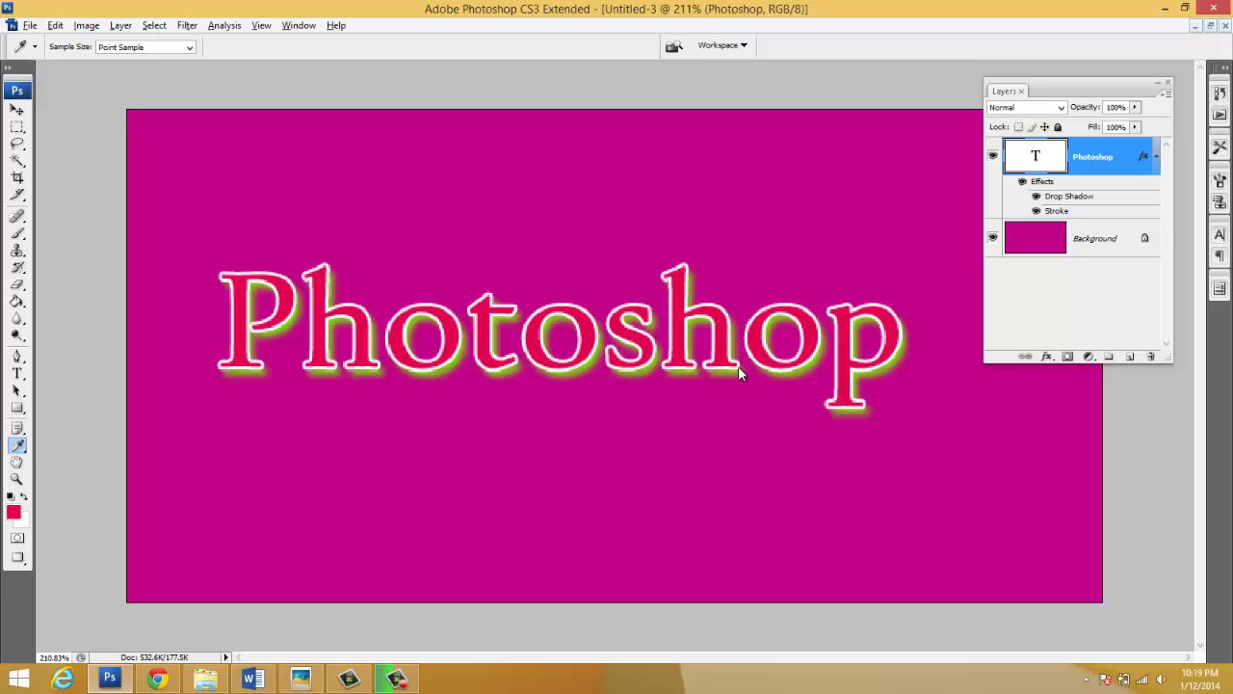
- Switch to the color scheme teacher poster rubric, maximize it, and examine the "Computer Graphics" subject text and the overall annotated layout
key(ctrl+minus)
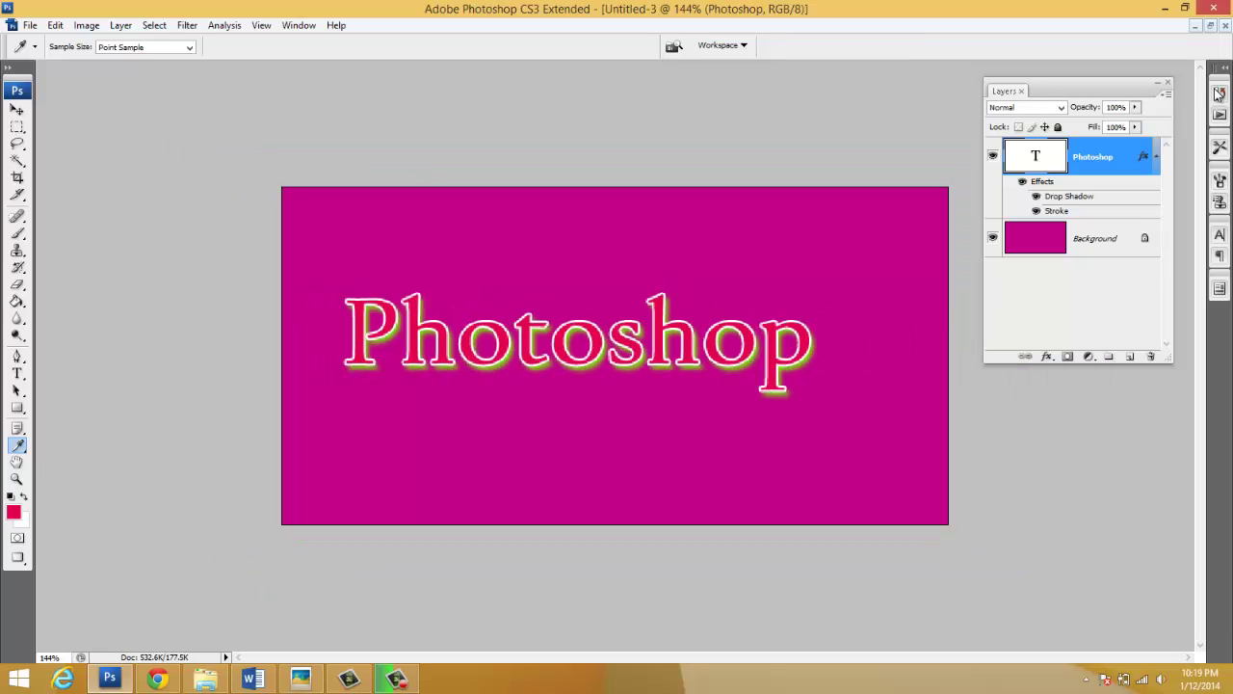
click(1210, 27)
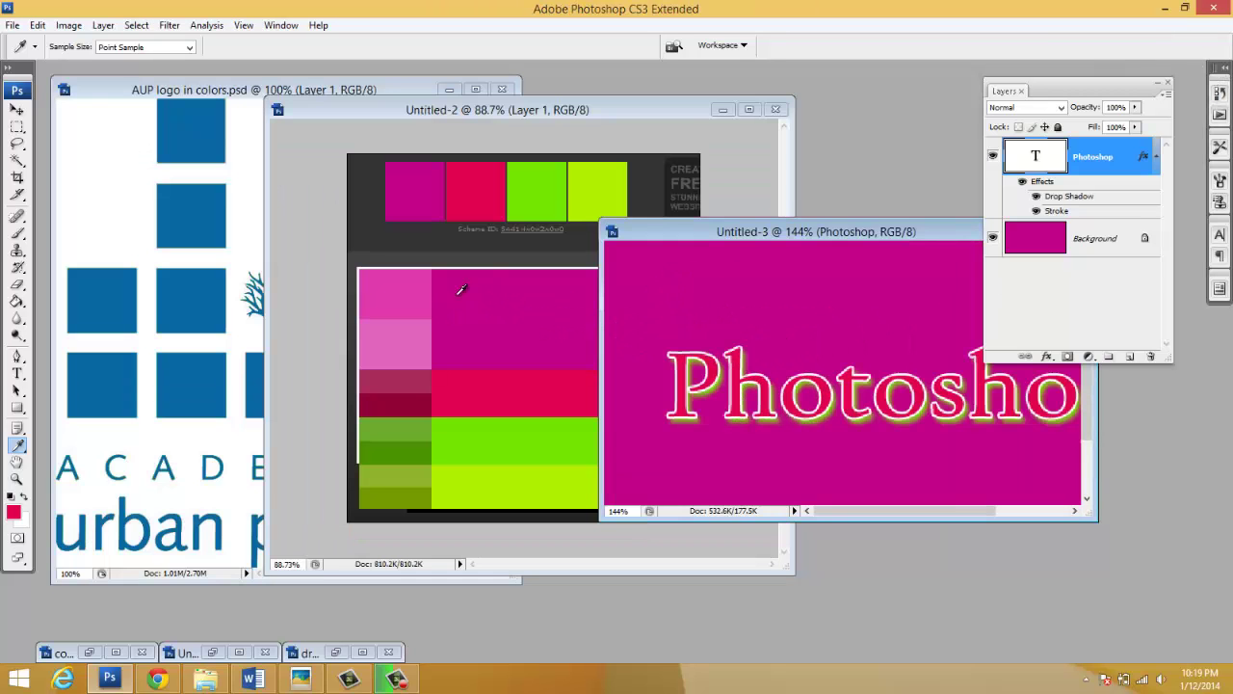
click(88, 652)
double_click(258, 103)
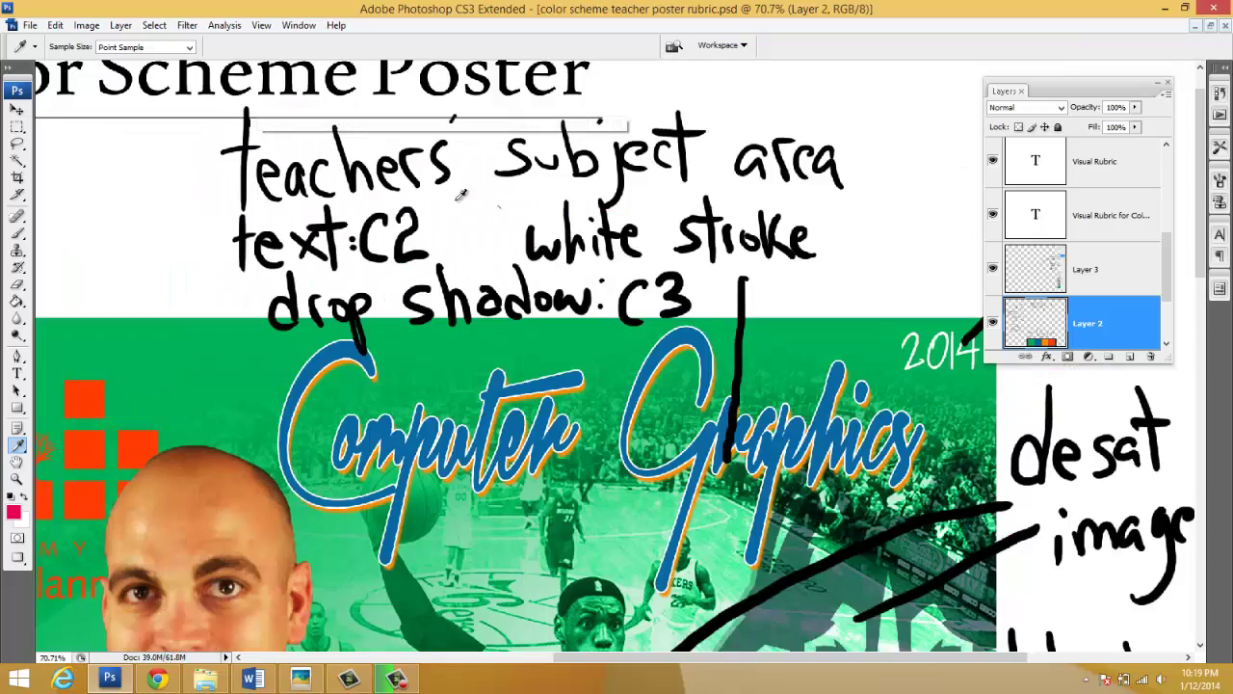
scroll(578, 438, up, 2)
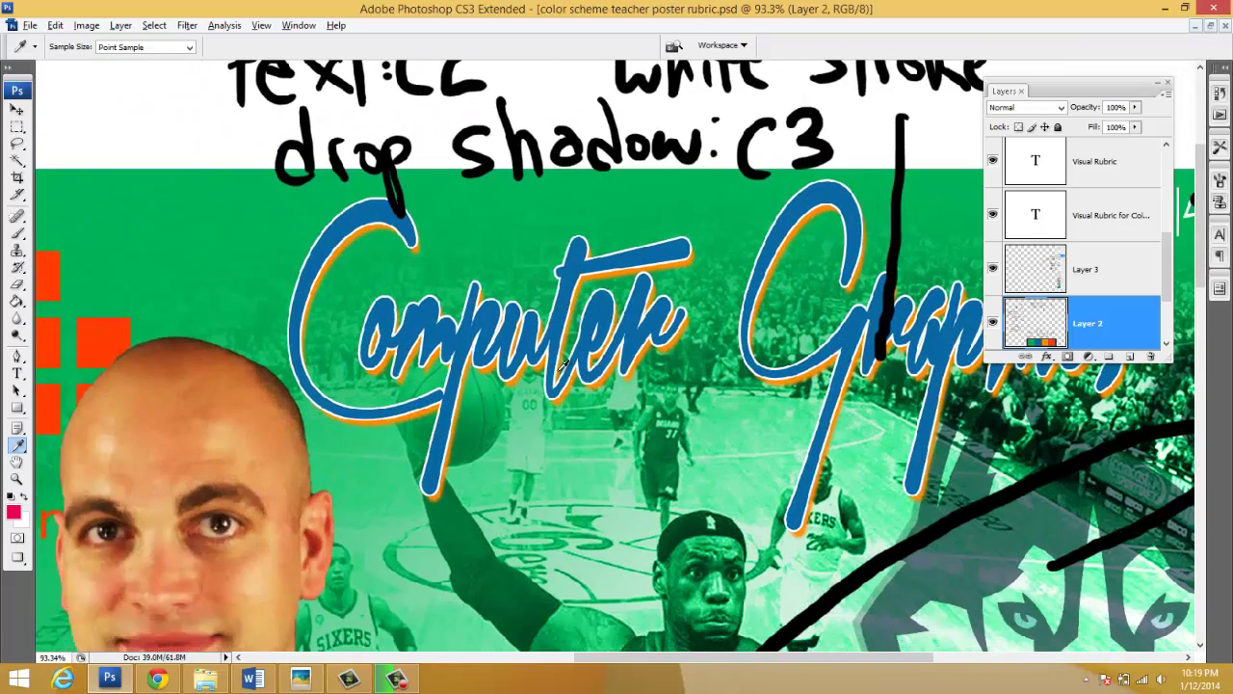
scroll(562, 363, down, 3)
scroll(559, 364, down, 3)
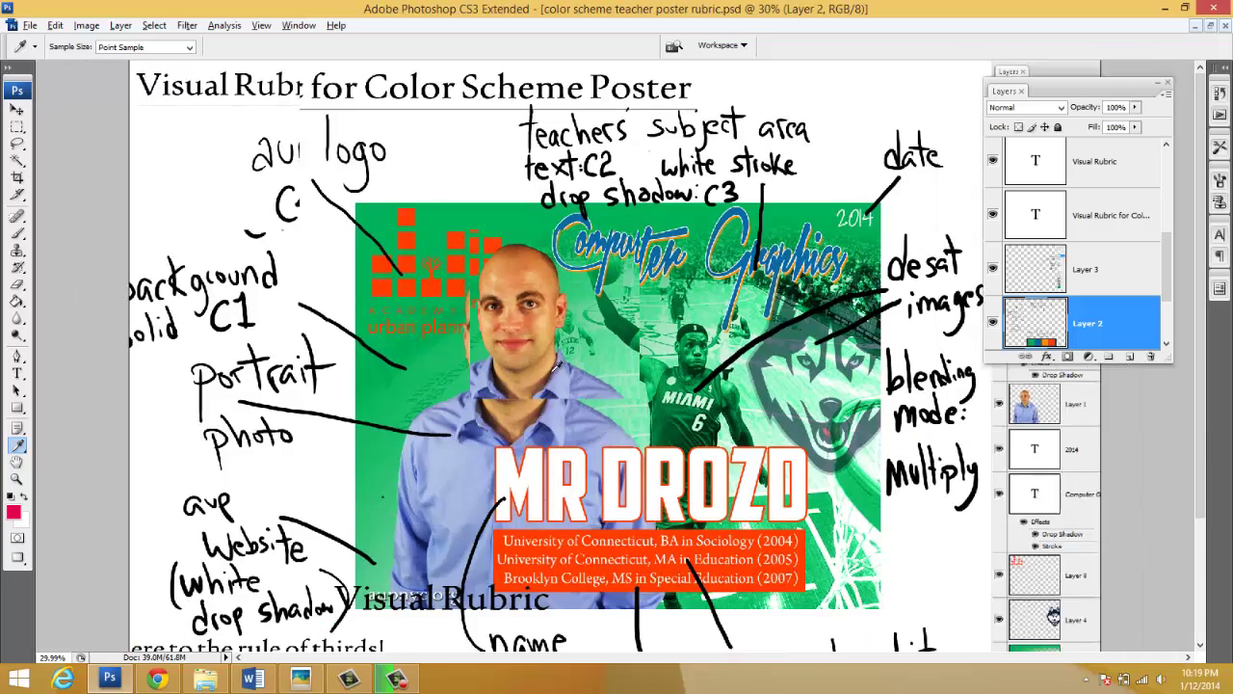